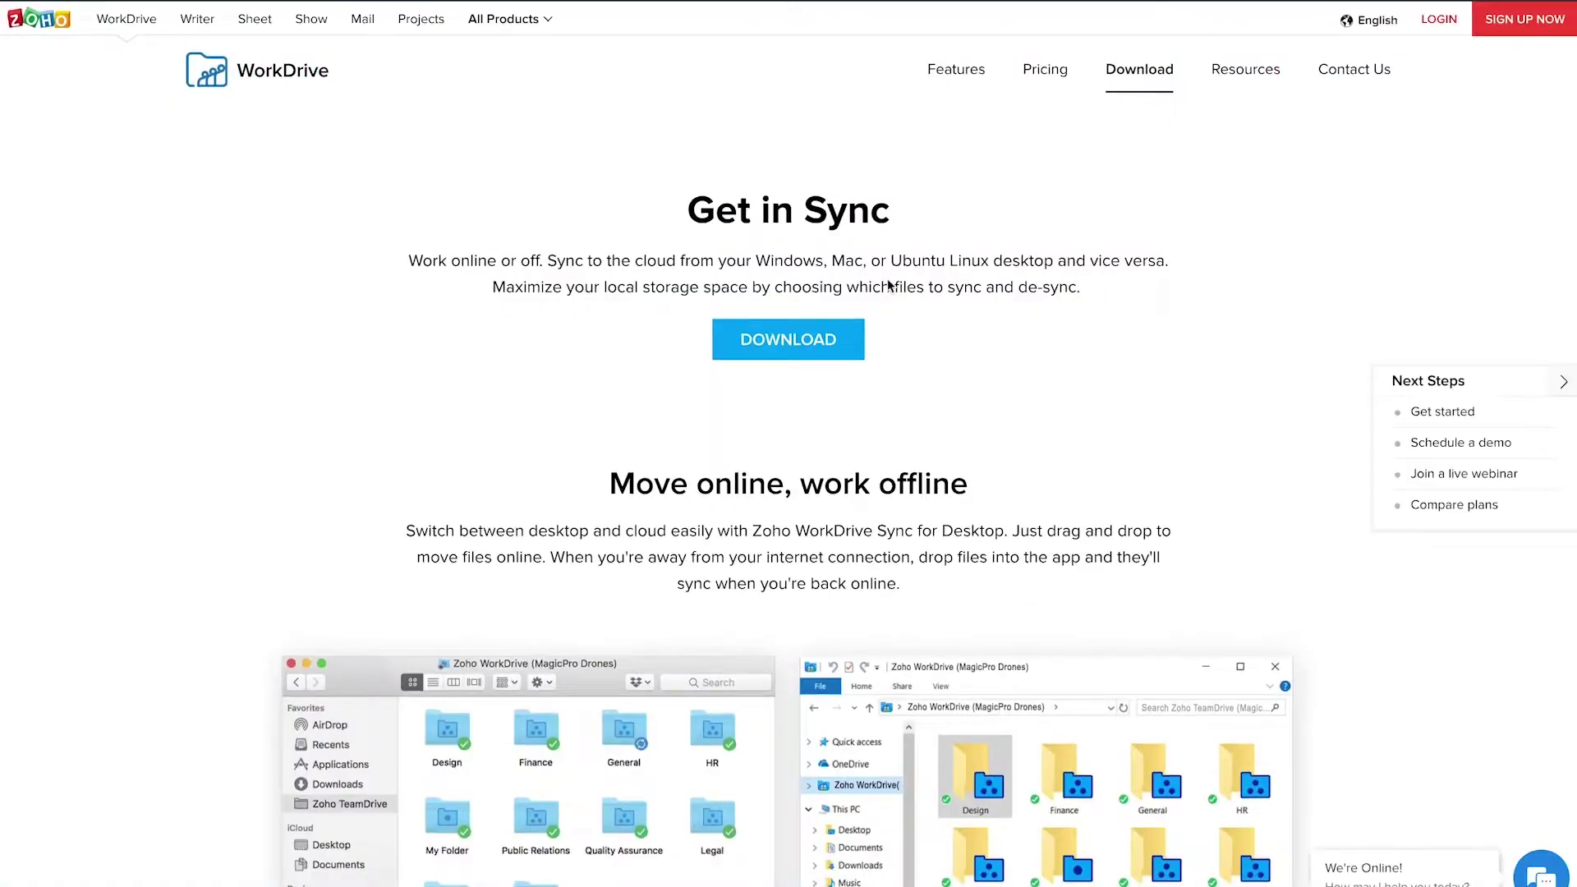
Start the WorkDrive Sync download and accept the License Agreement and Privacy Policy.
left_click(838, 343)
left_click(545, 529)
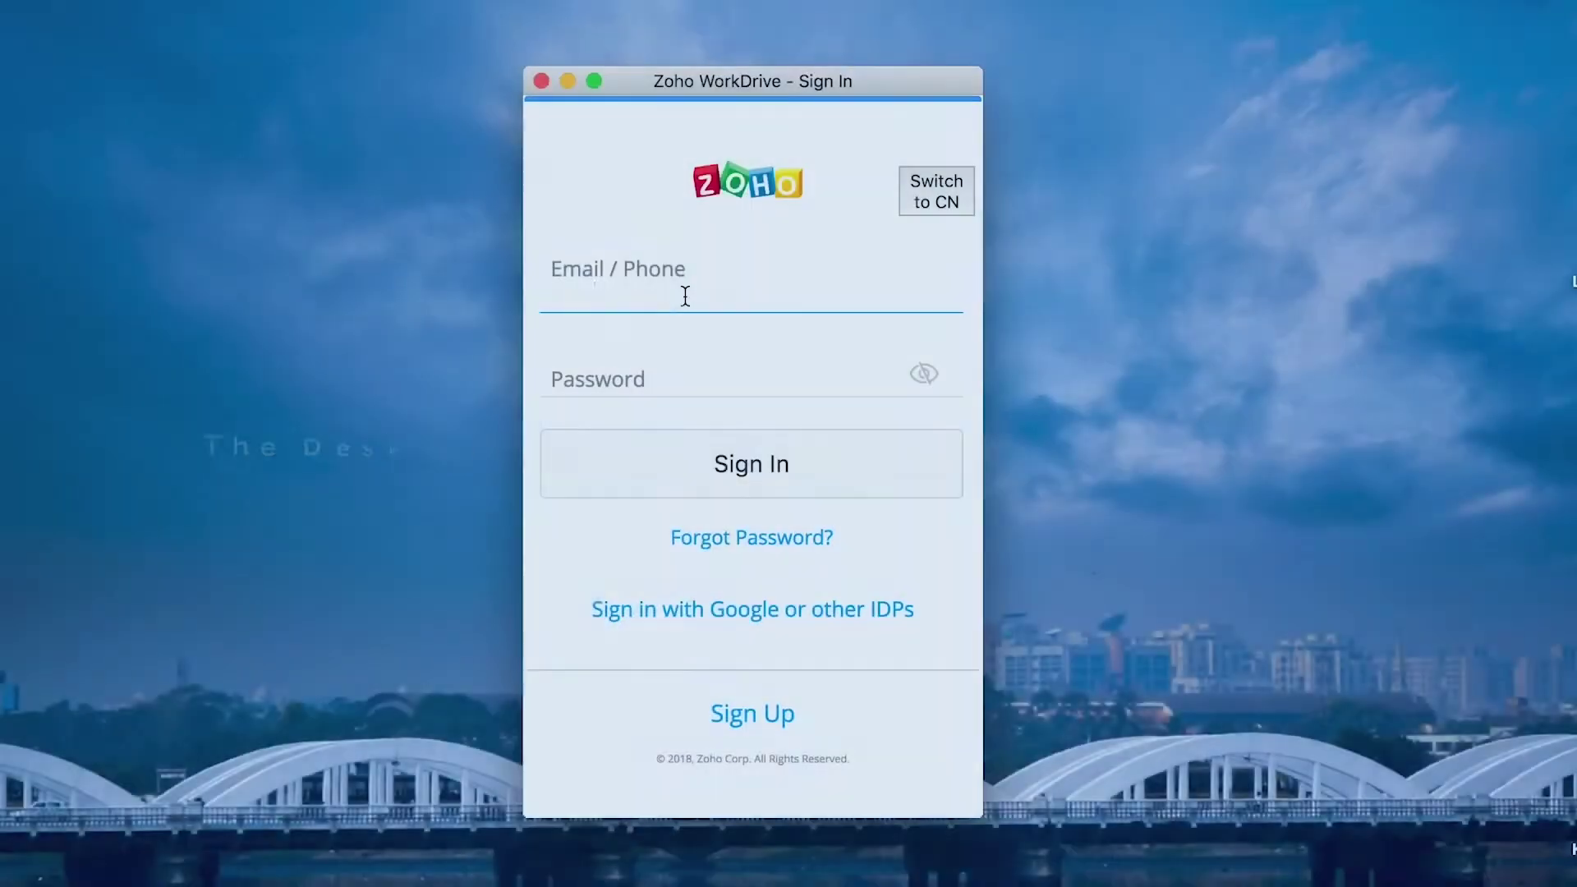
Sign in to WorkDrive Sync with the account e-mail address and password.
left_click(718, 377)
type("*********")
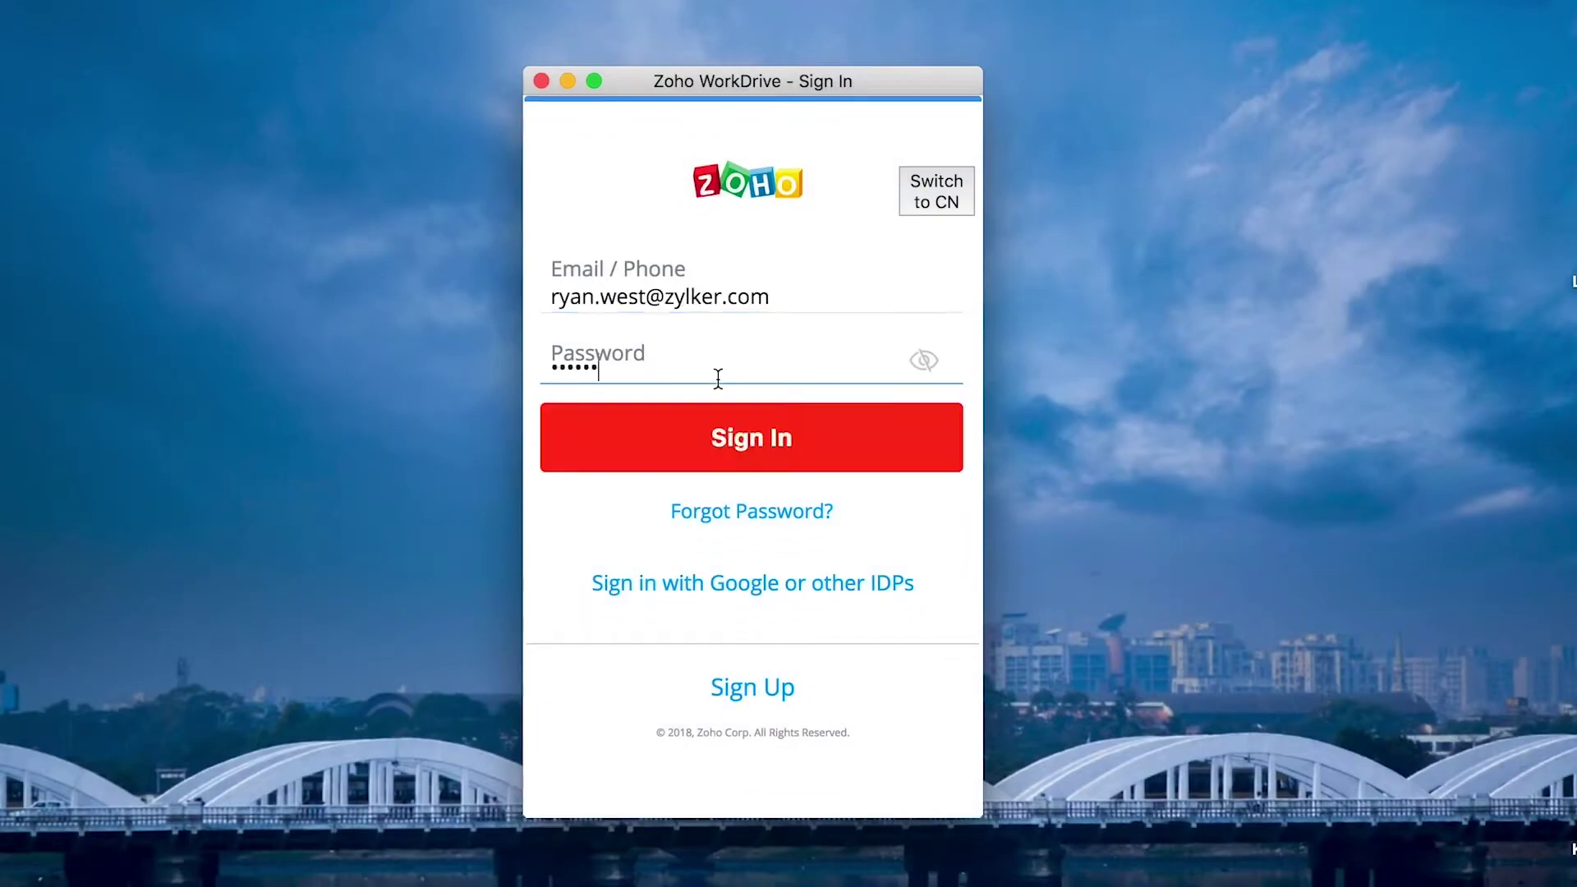
left_click(772, 436)
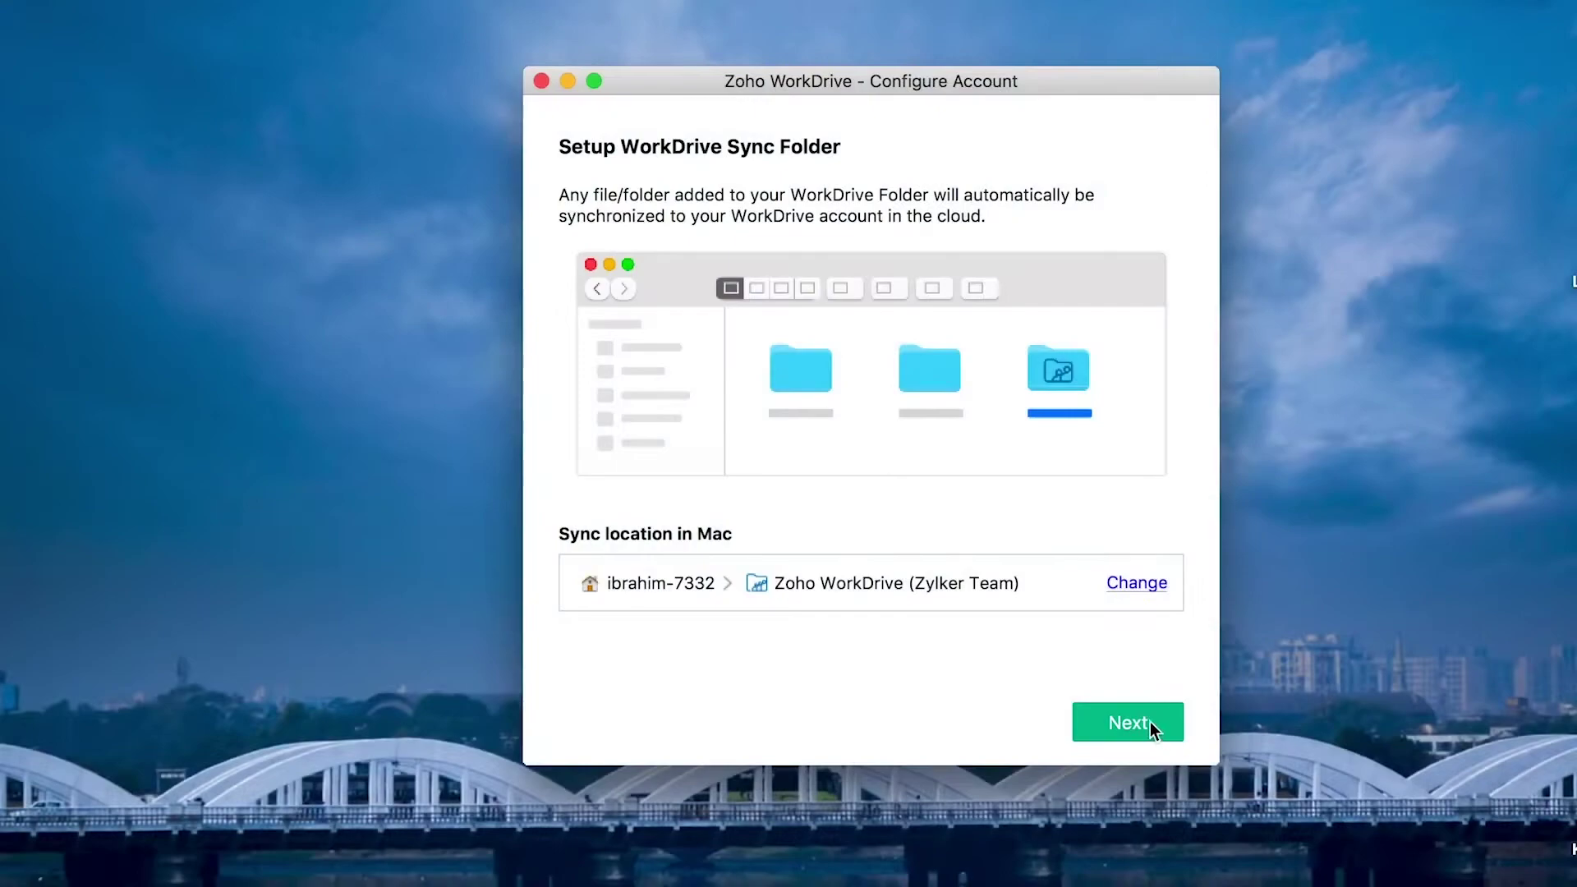
Keep the default Zoho WorkDrive (Zylker Team) location, sync only General and Marketing, and start syncing.
left_click(1146, 726)
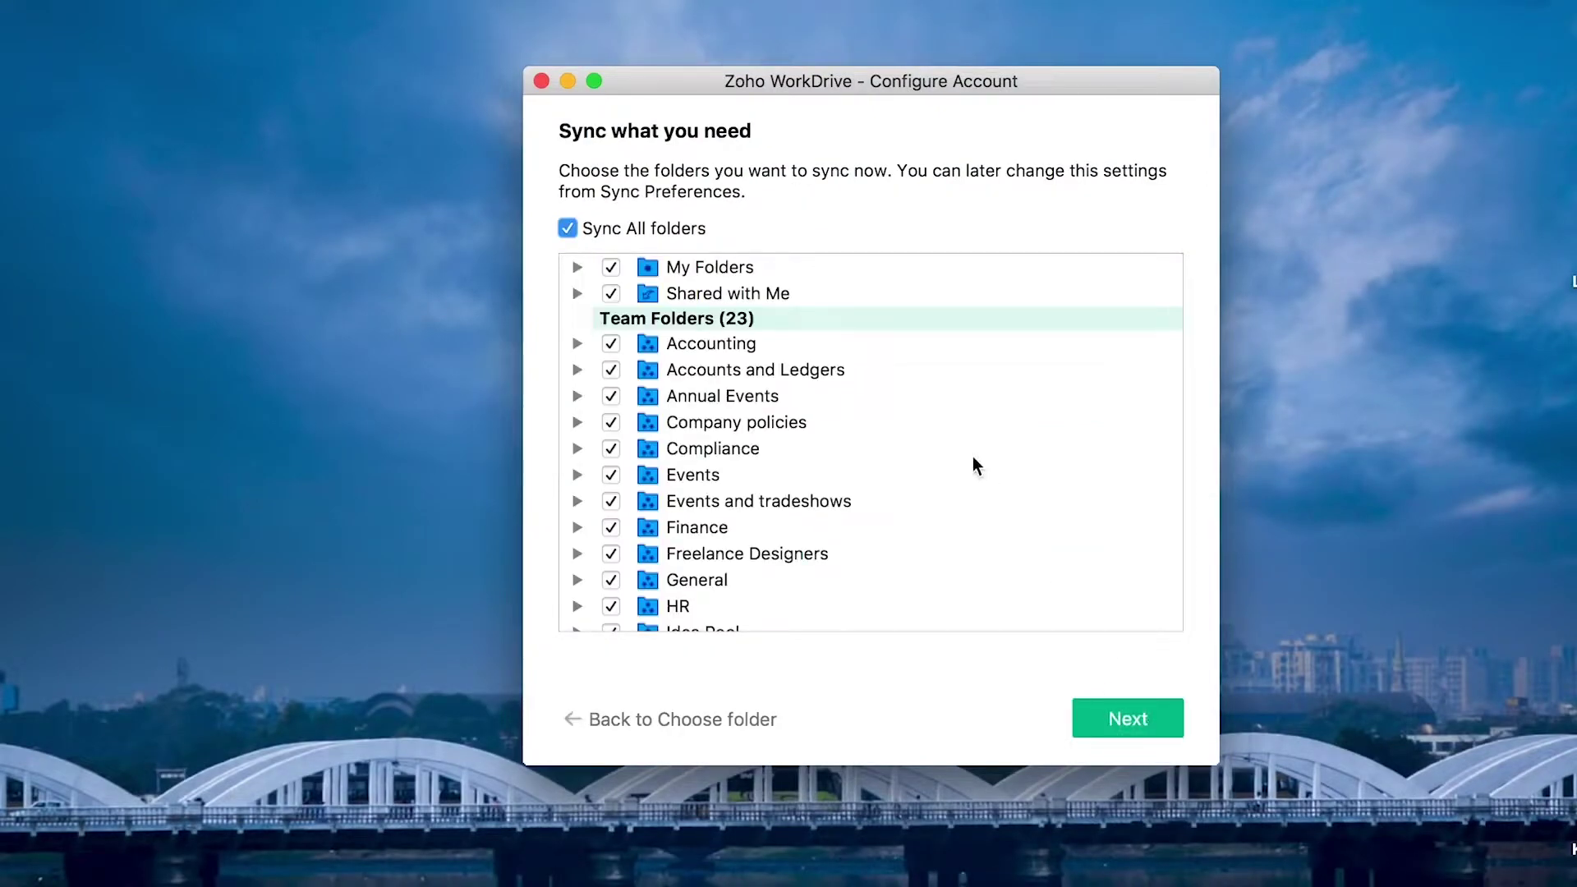
scroll(976, 467, "down", 10)
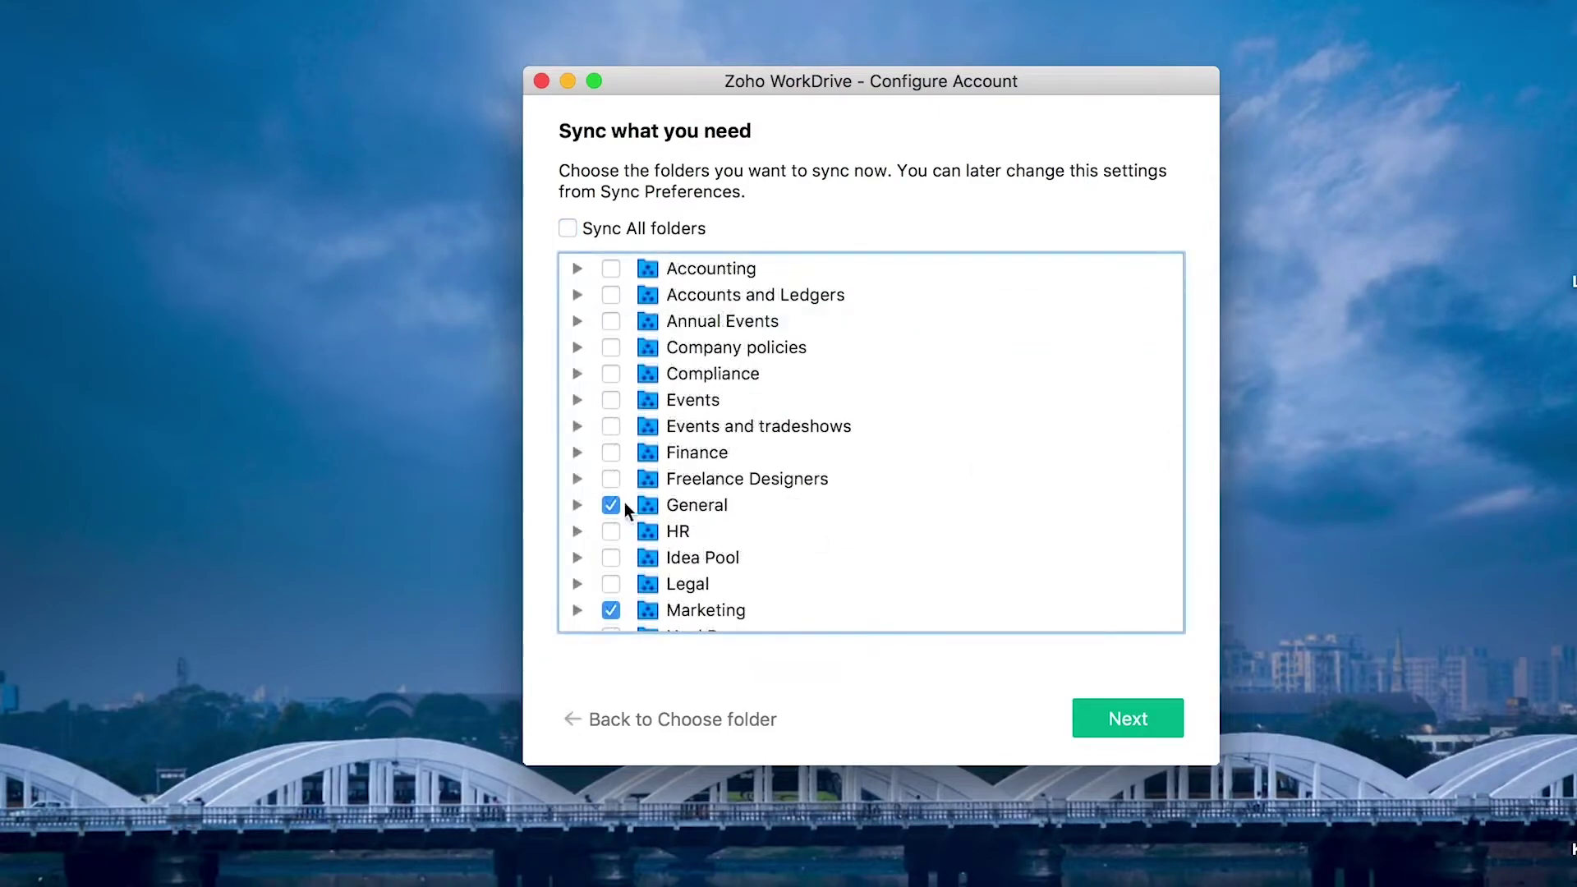
left_click(609, 505)
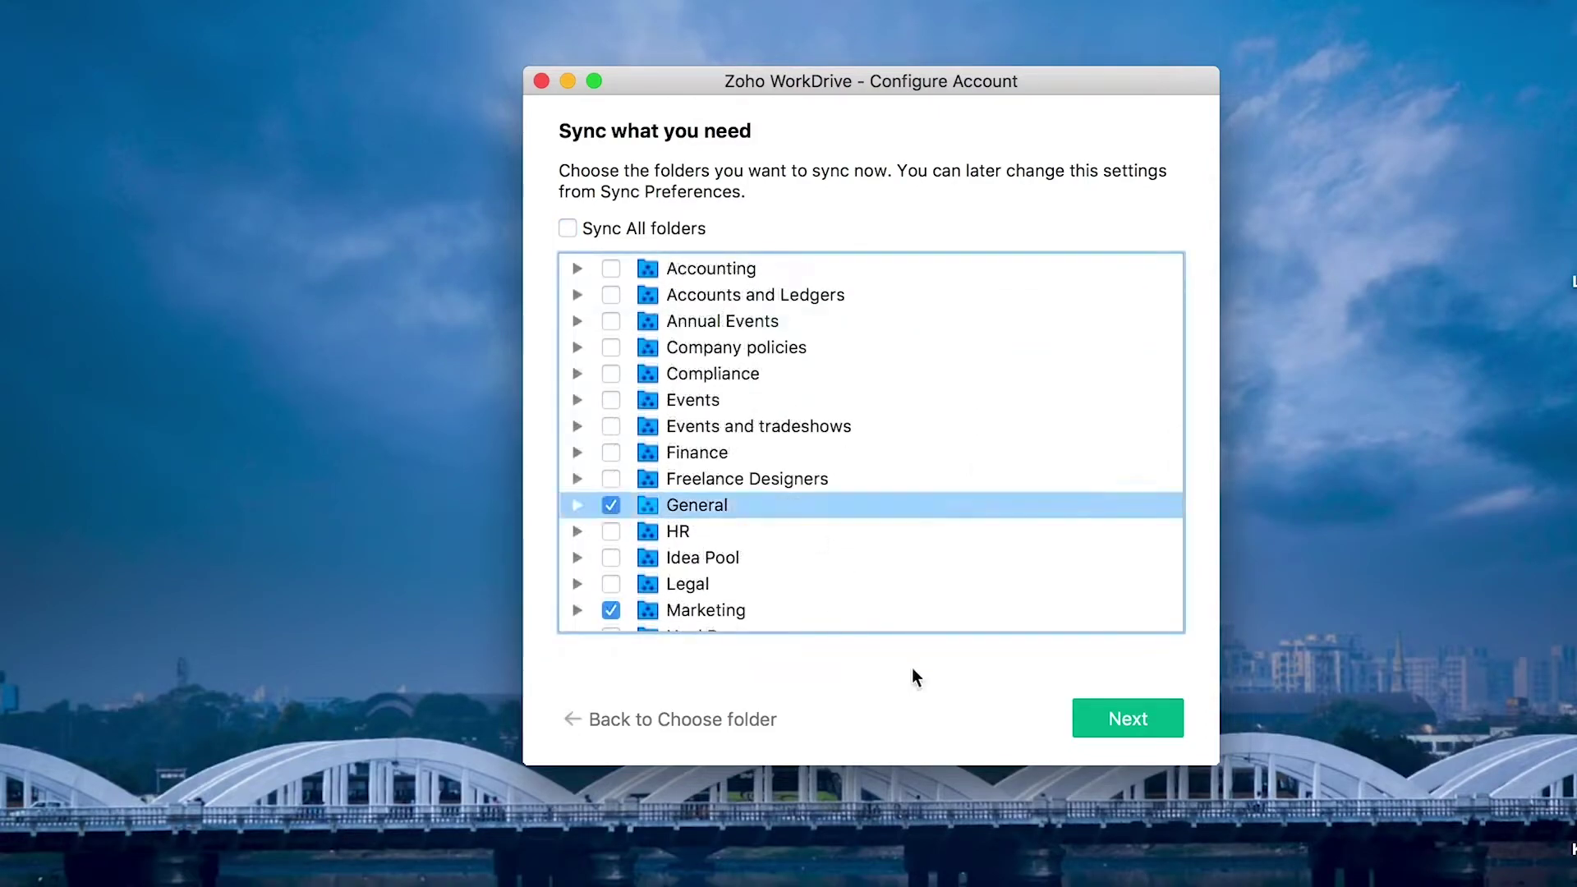
left_click(1130, 729)
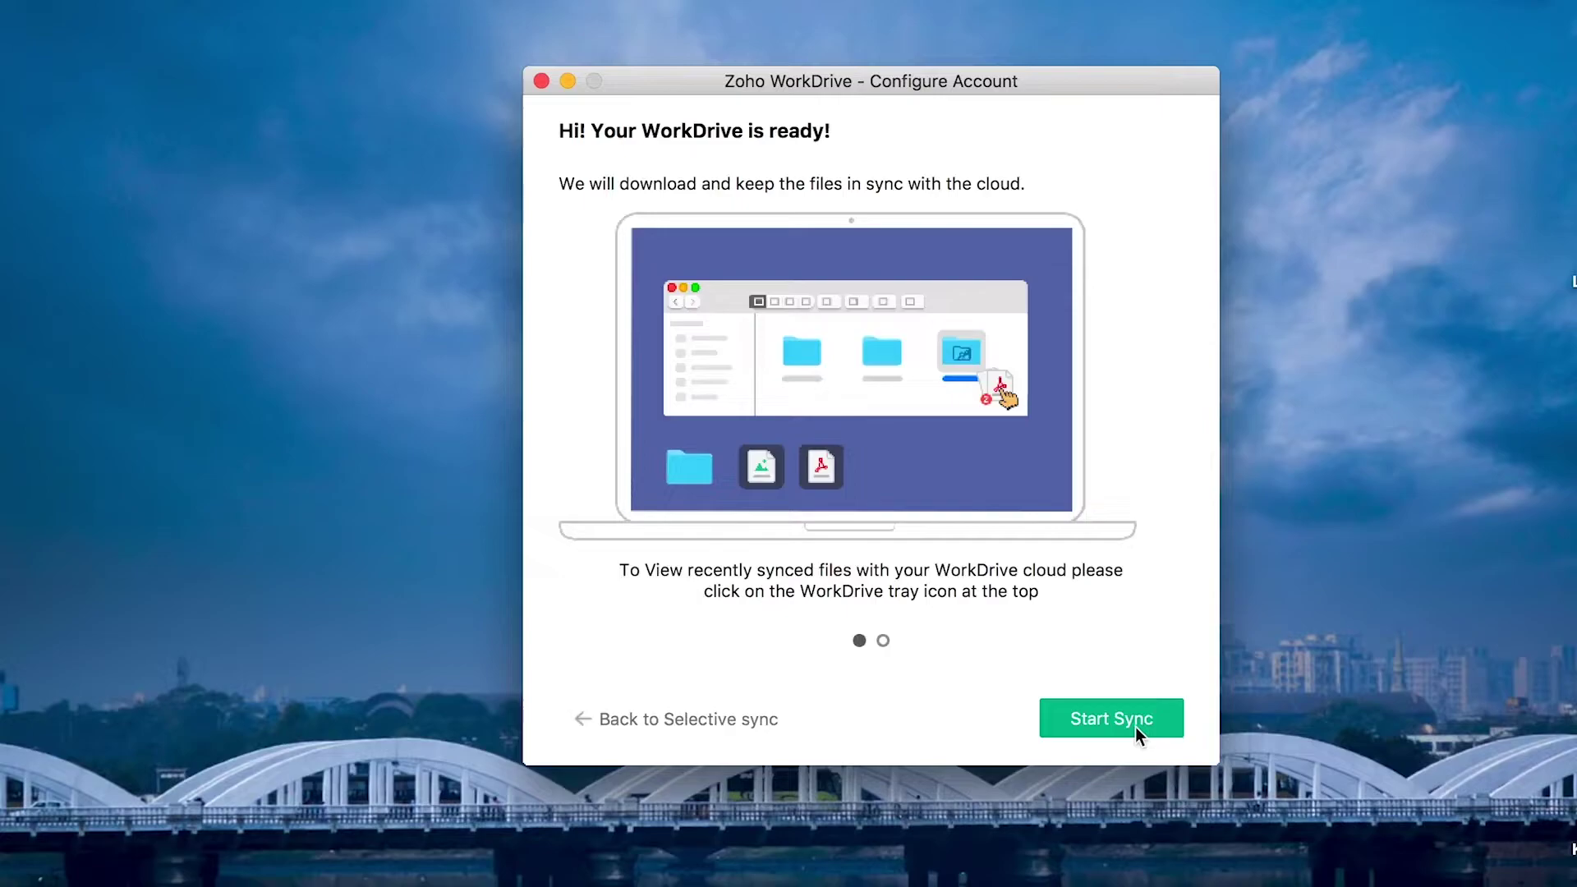
left_click(1135, 727)
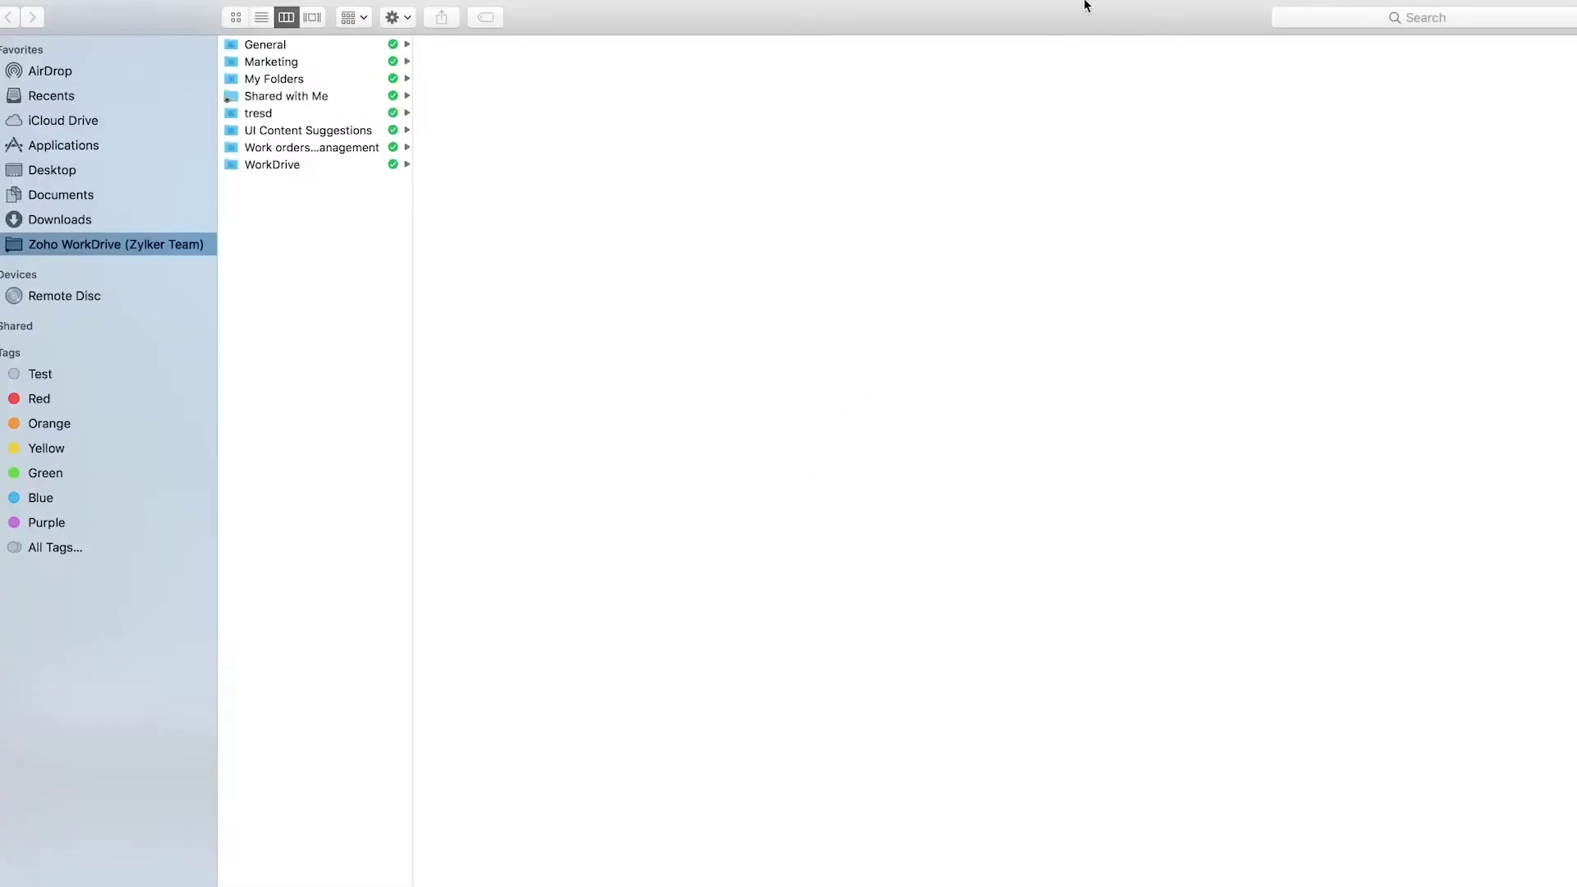
In Preferences > Account, tick HR under Choose Folders and confirm the updated sync selection.
left_click(1153, 10)
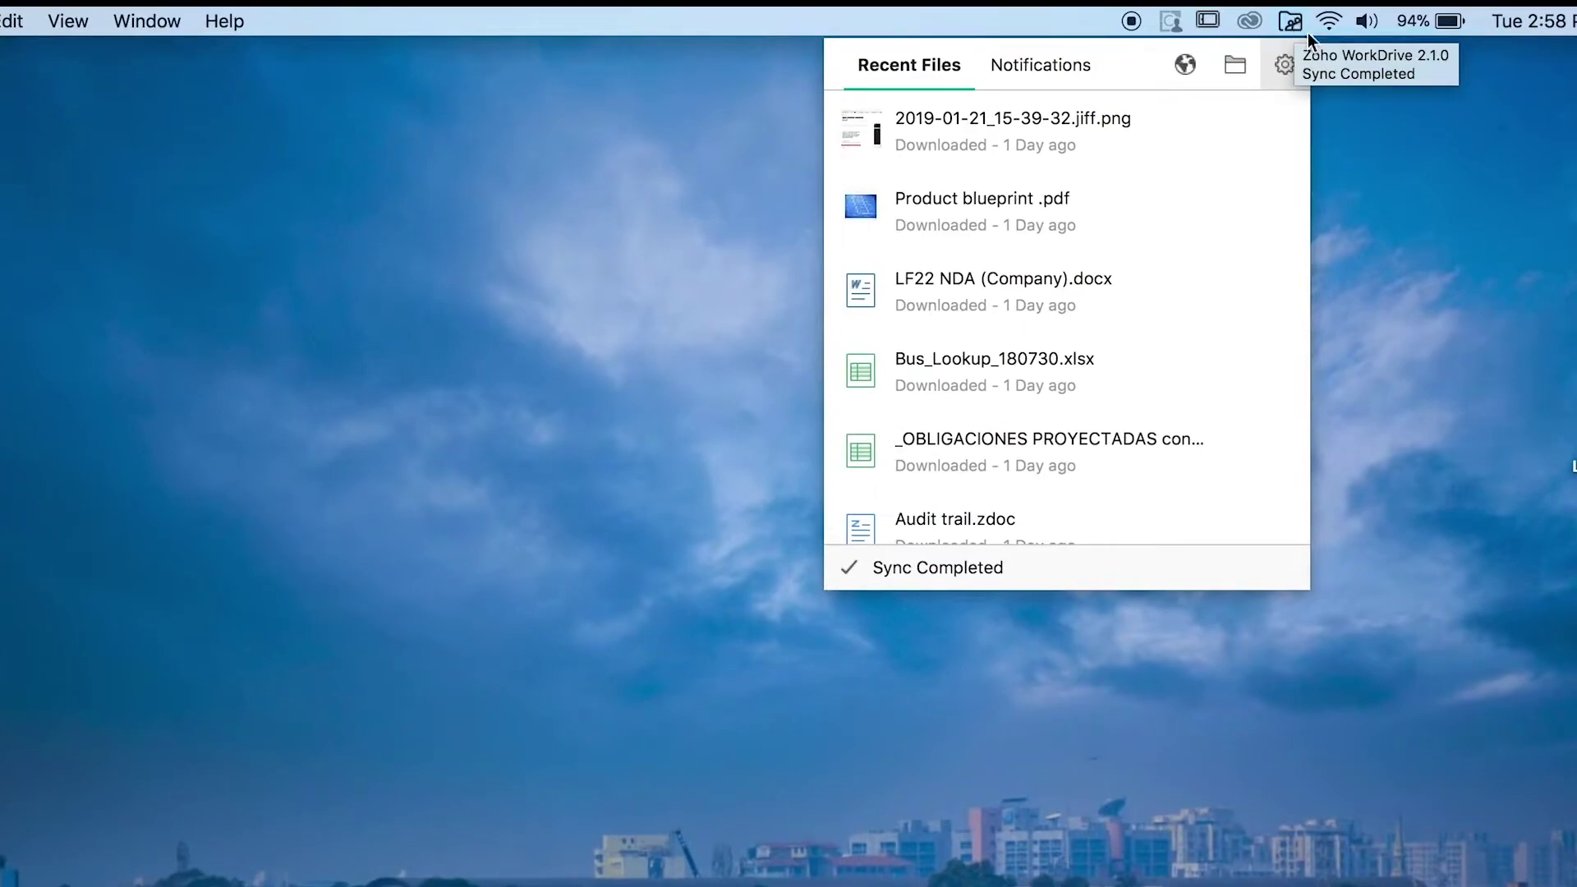
left_click(1288, 67)
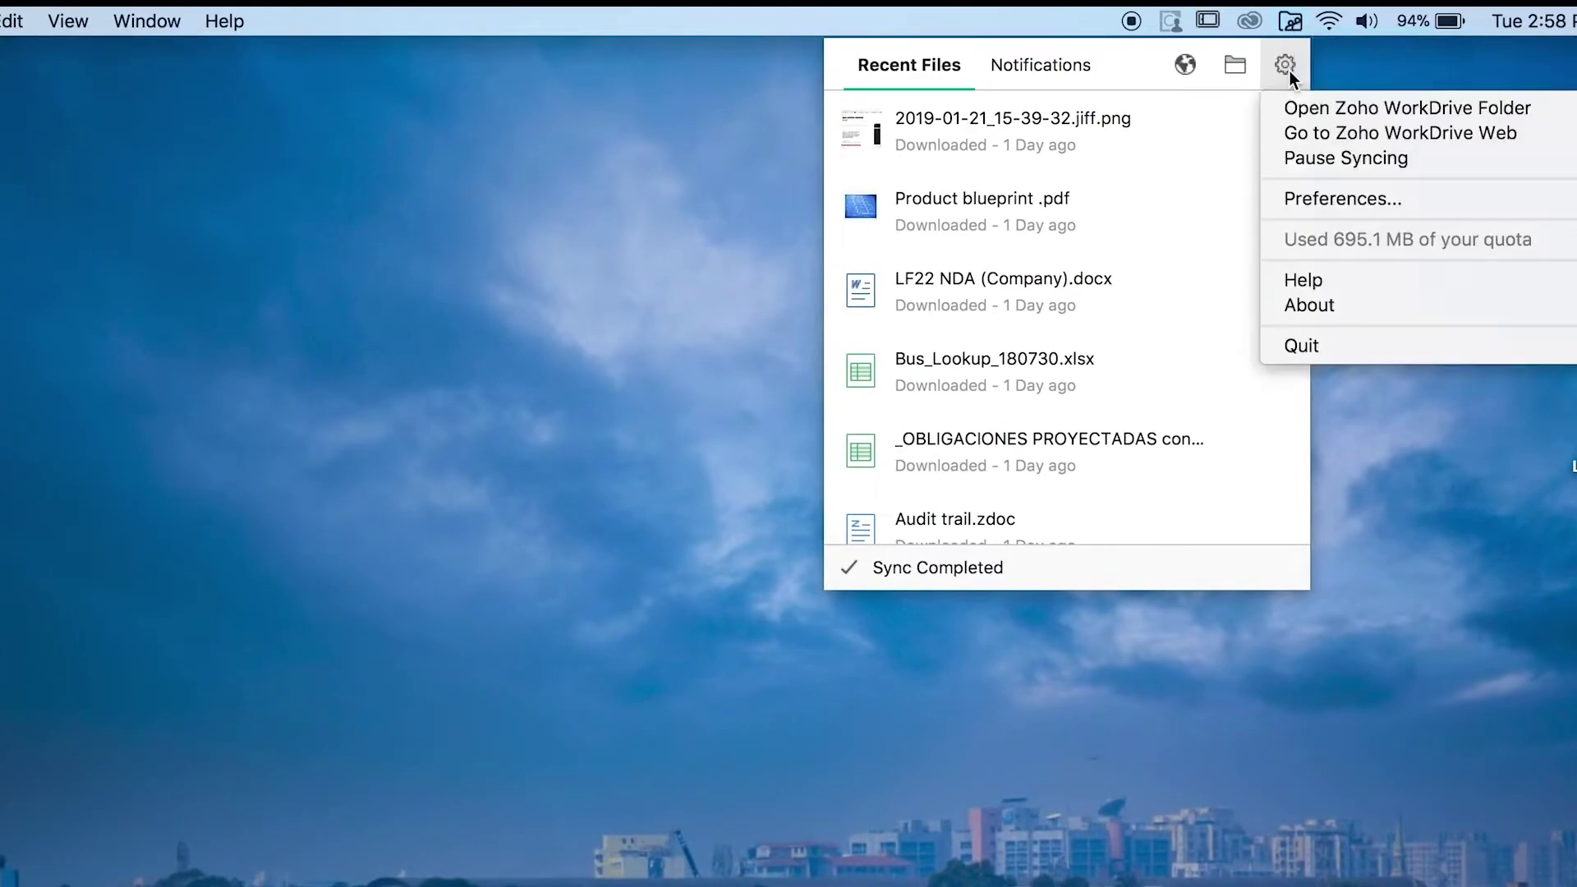
left_click(1310, 199)
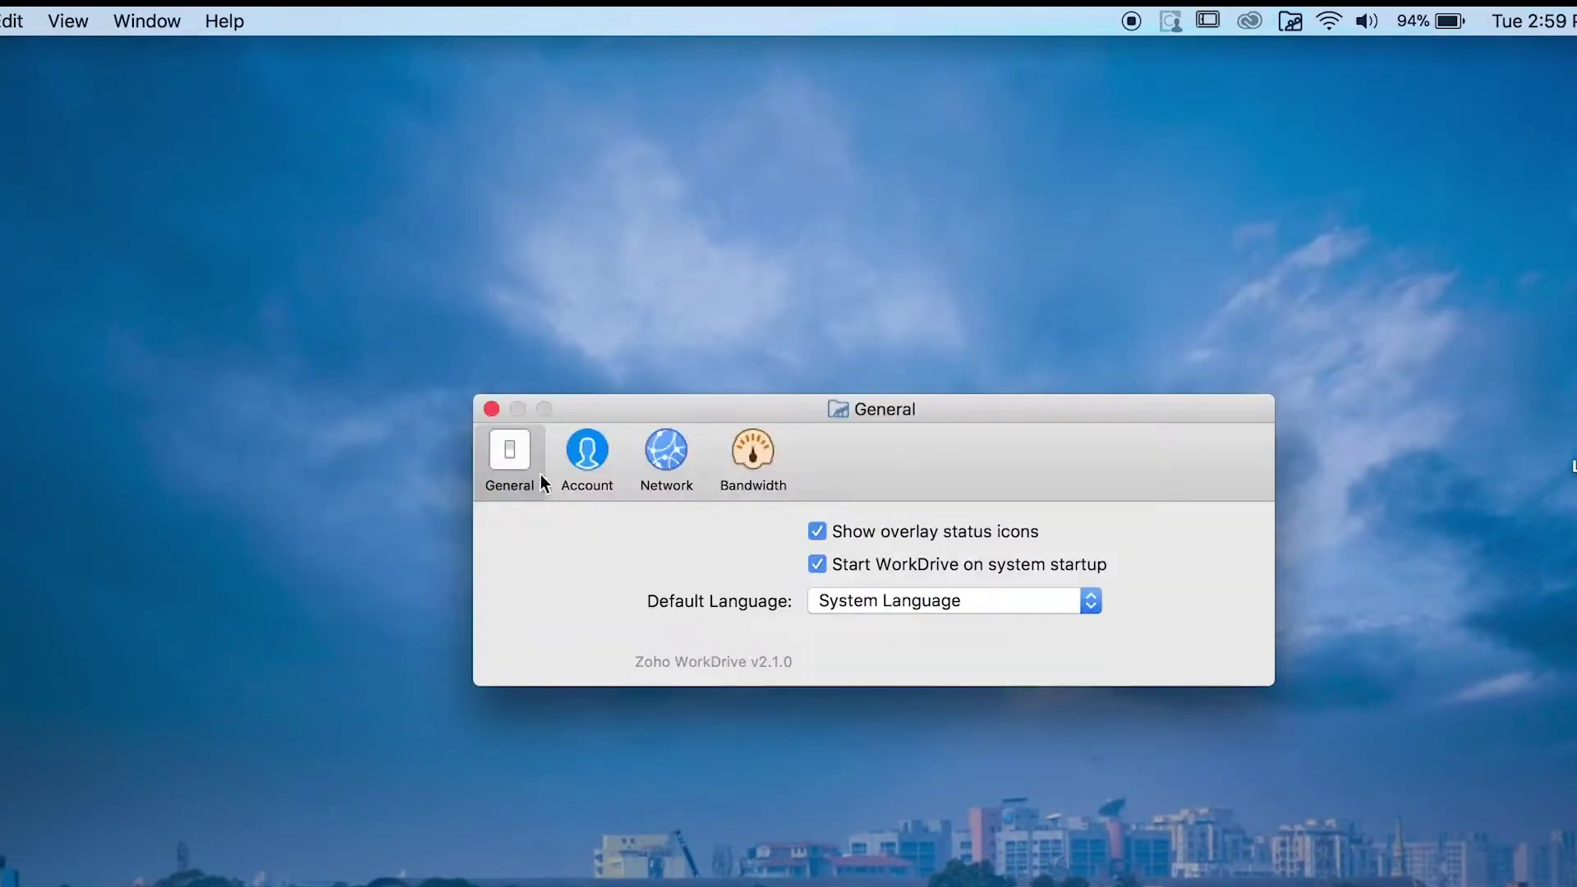
left_click(609, 477)
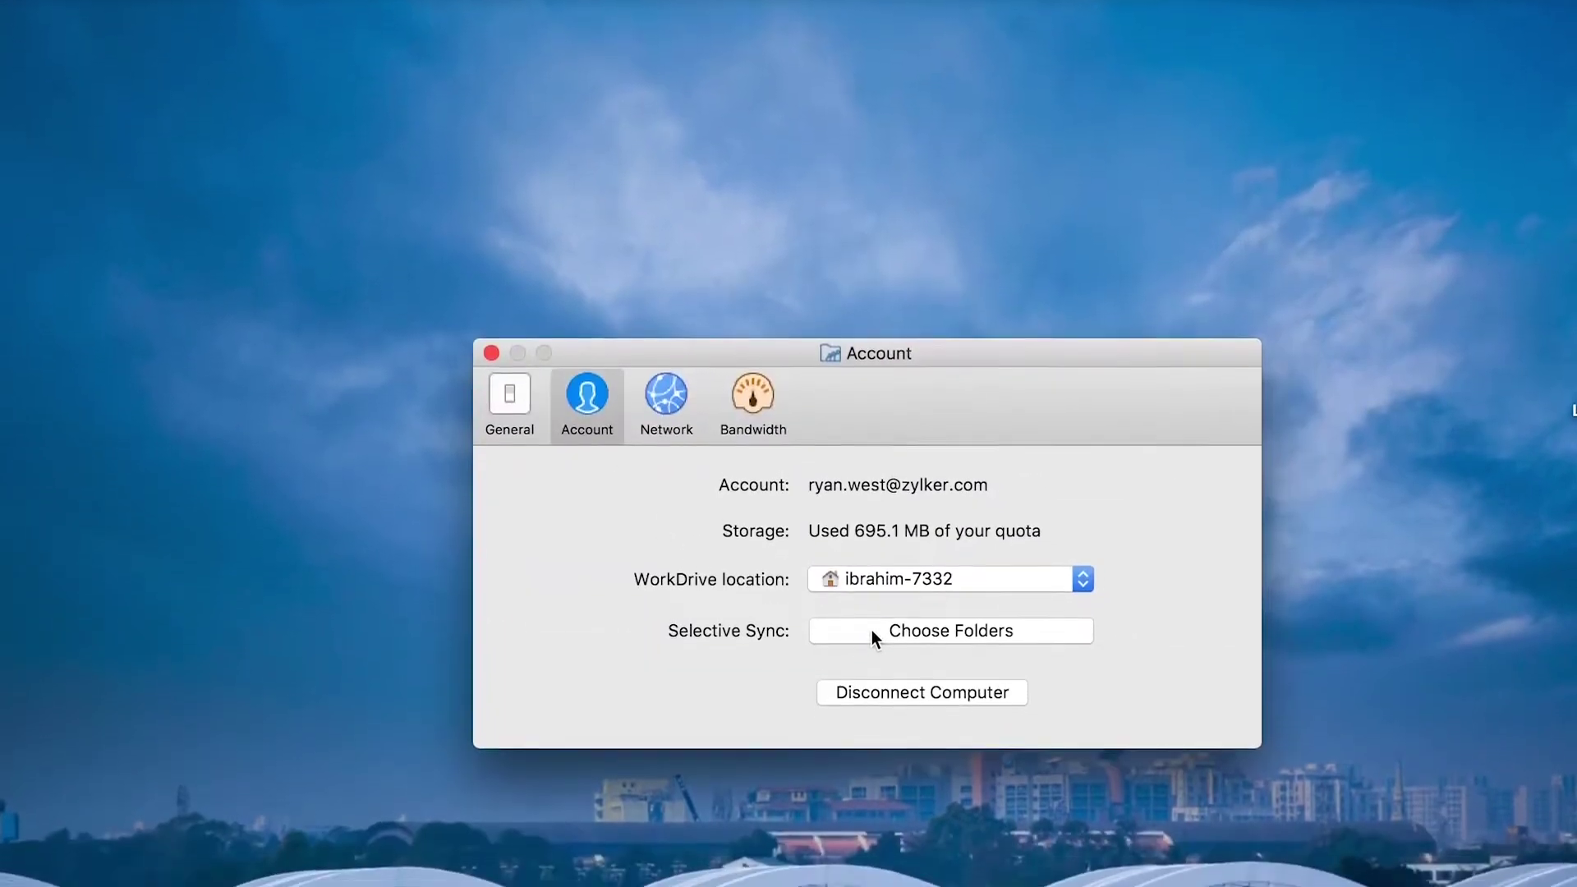
left_click(871, 690)
scroll(860, 612, "down", 3)
left_click(647, 525)
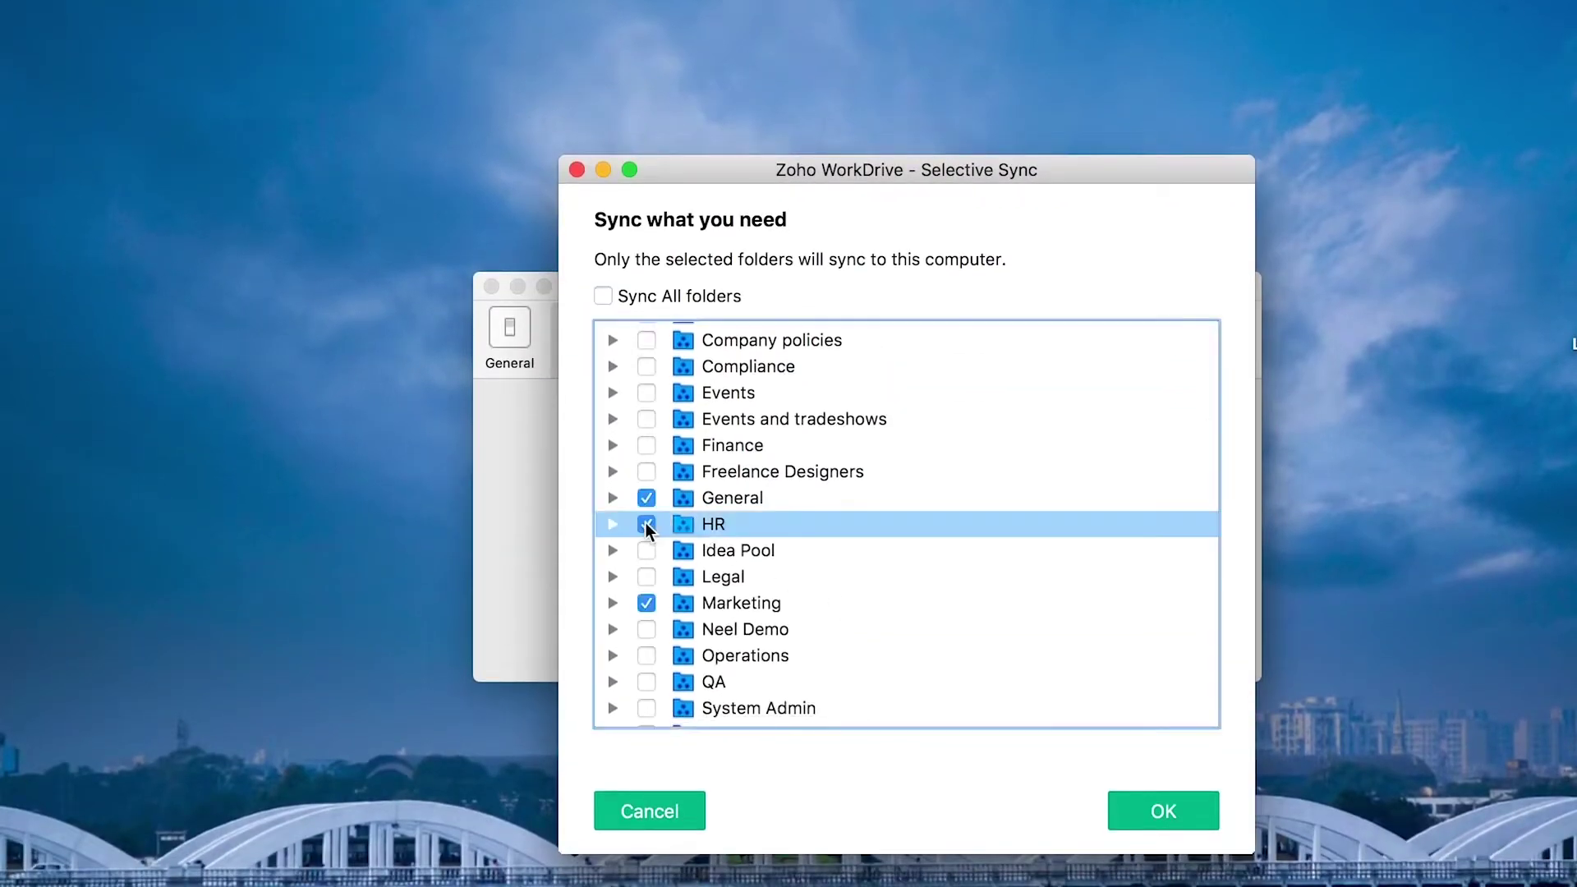
left_click(1163, 811)
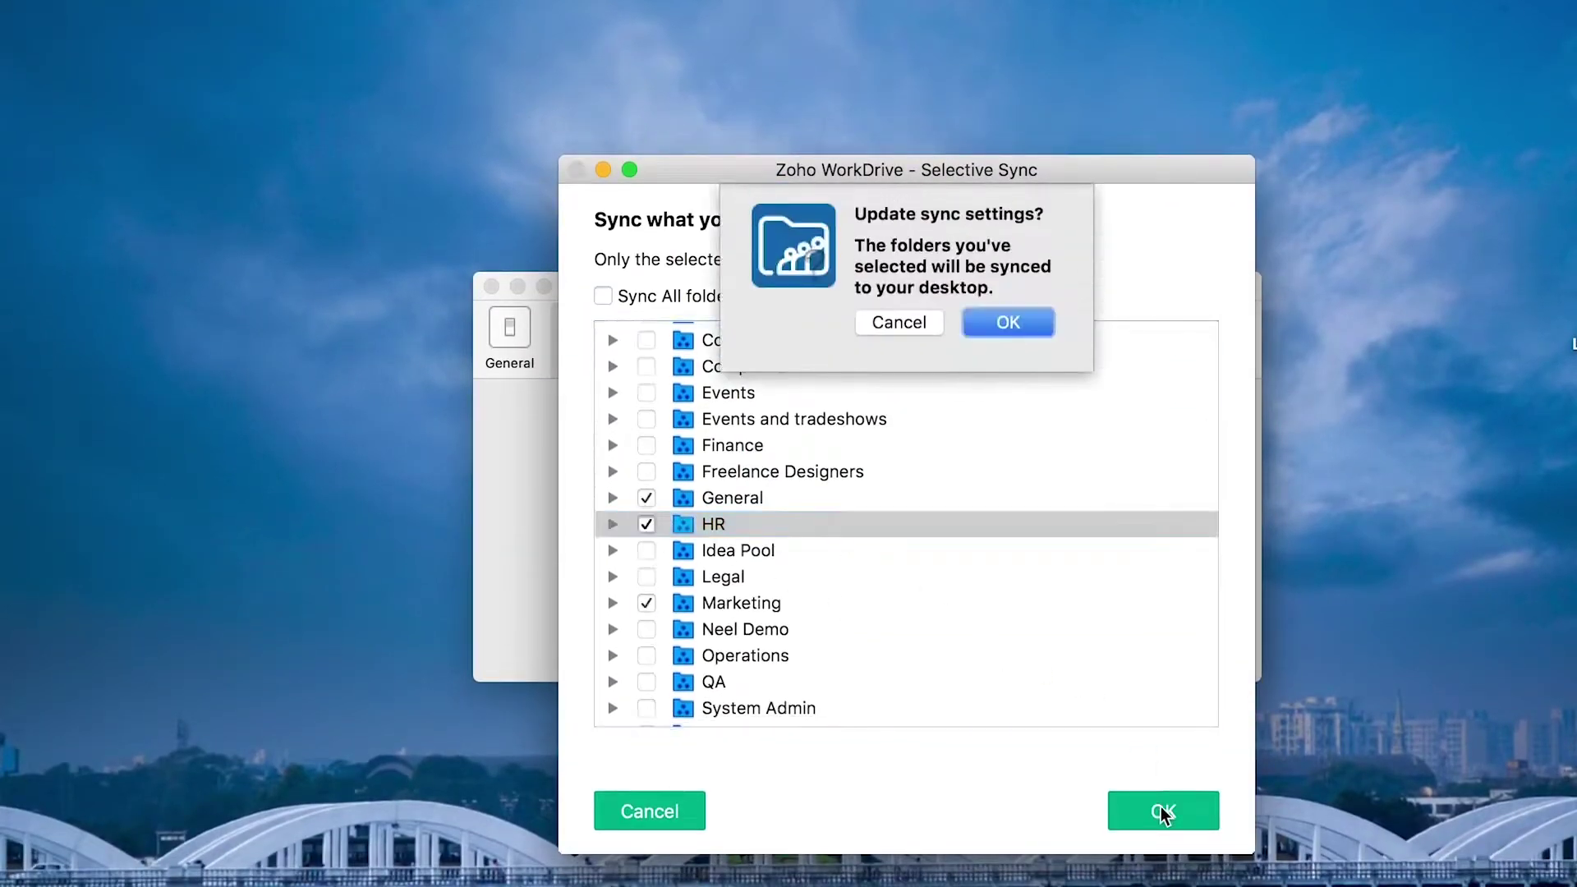
left_click(989, 321)
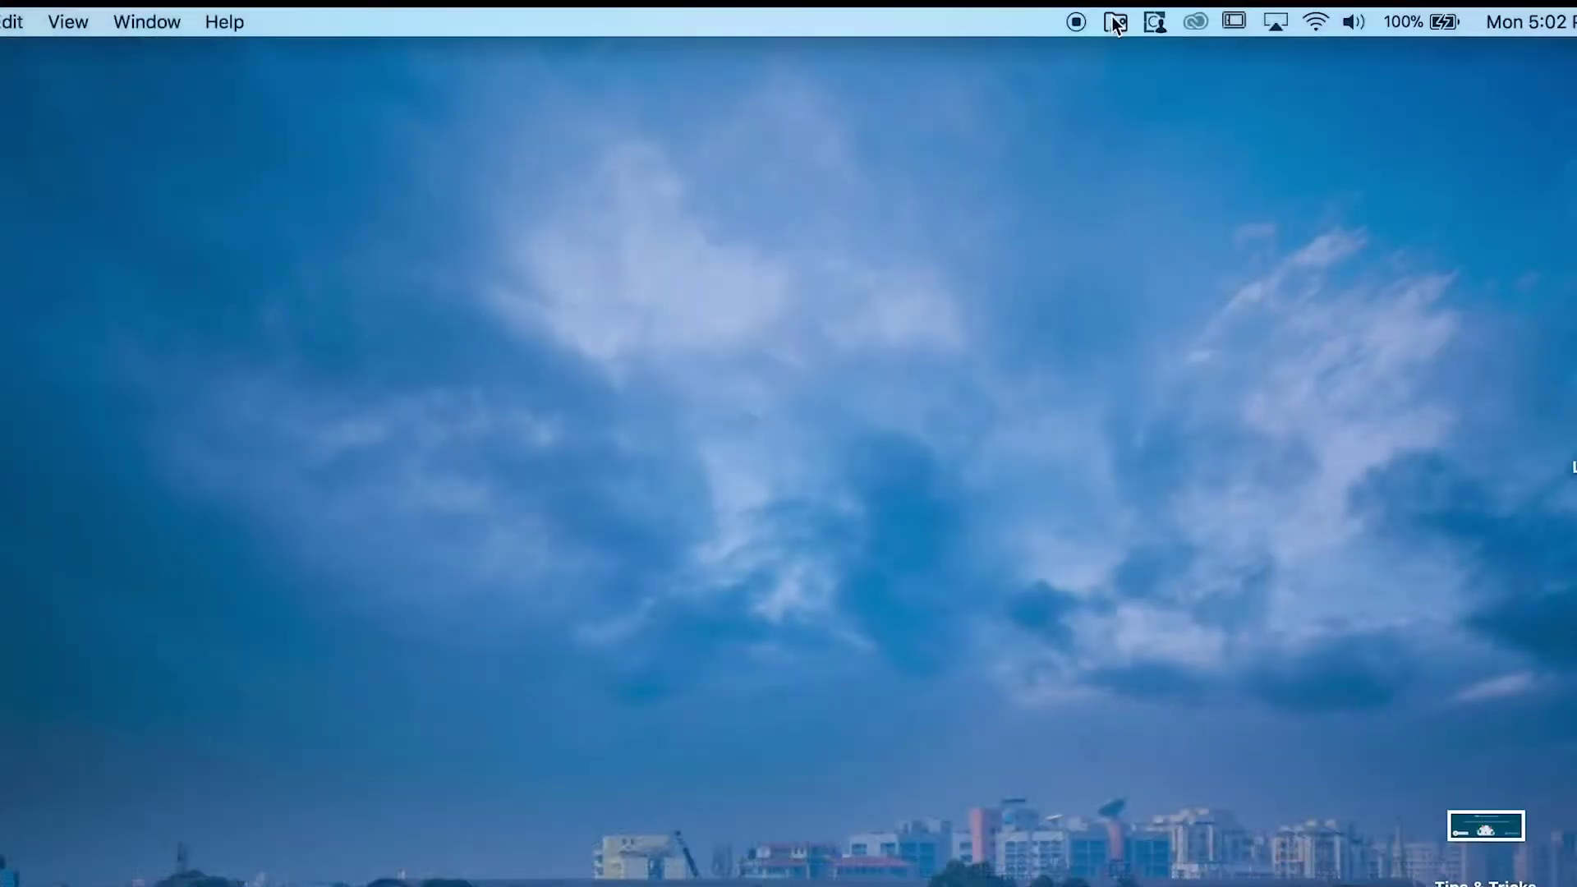
left_click(1116, 23)
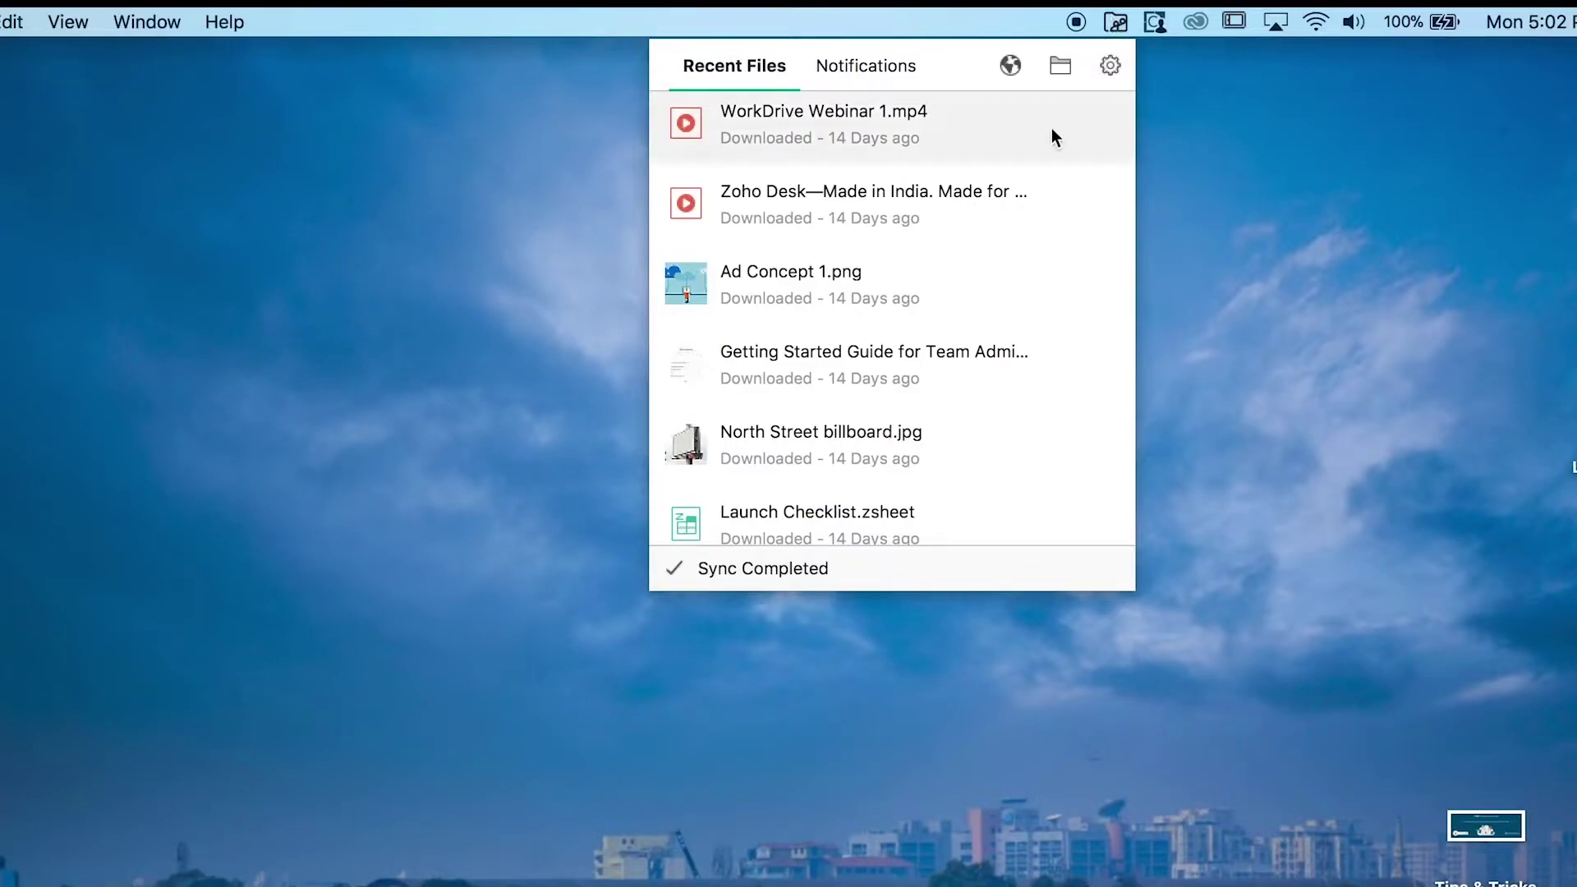
View the Notifications tab, then open the local WorkDrive folder in Finder.
left_click(894, 63)
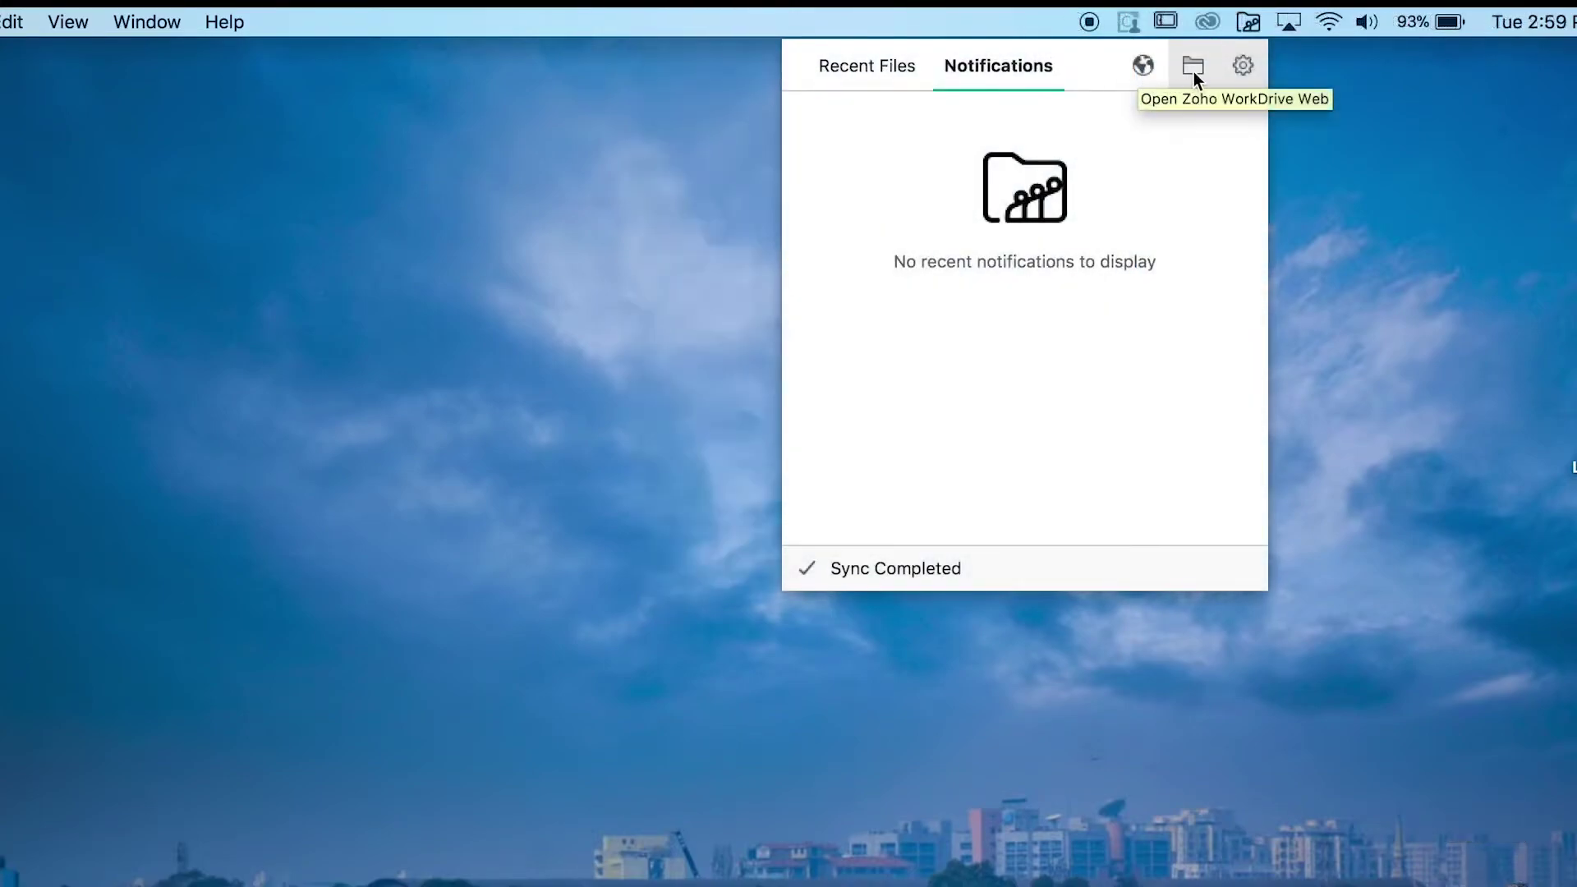
left_click(1193, 67)
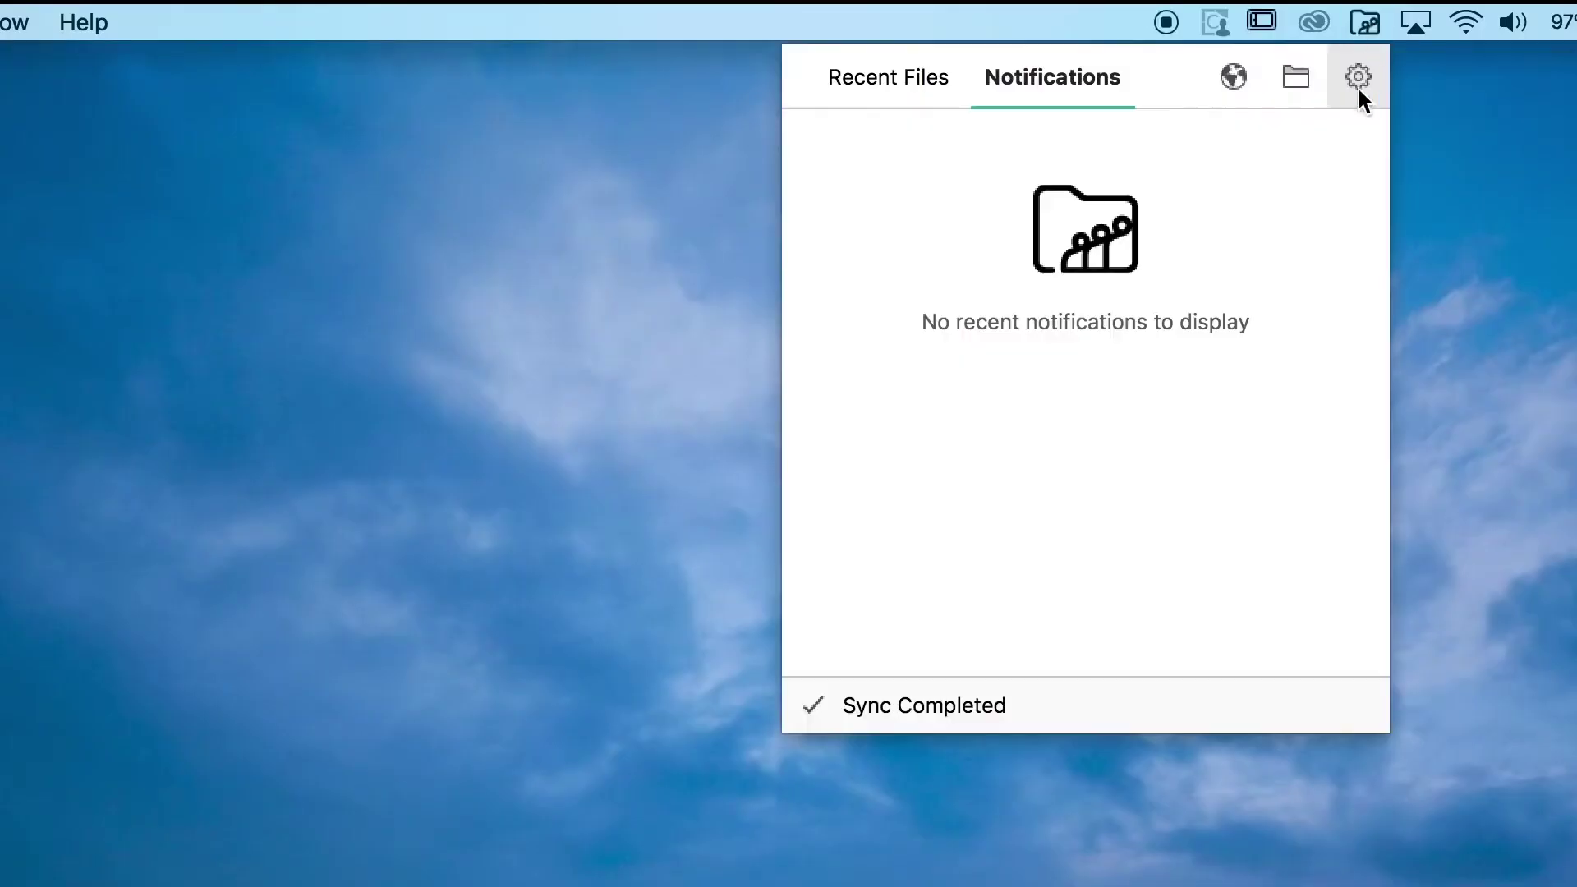
In Preferences > Account, move the WorkDrive folder to another chosen location and confirm.
left_click(1358, 85)
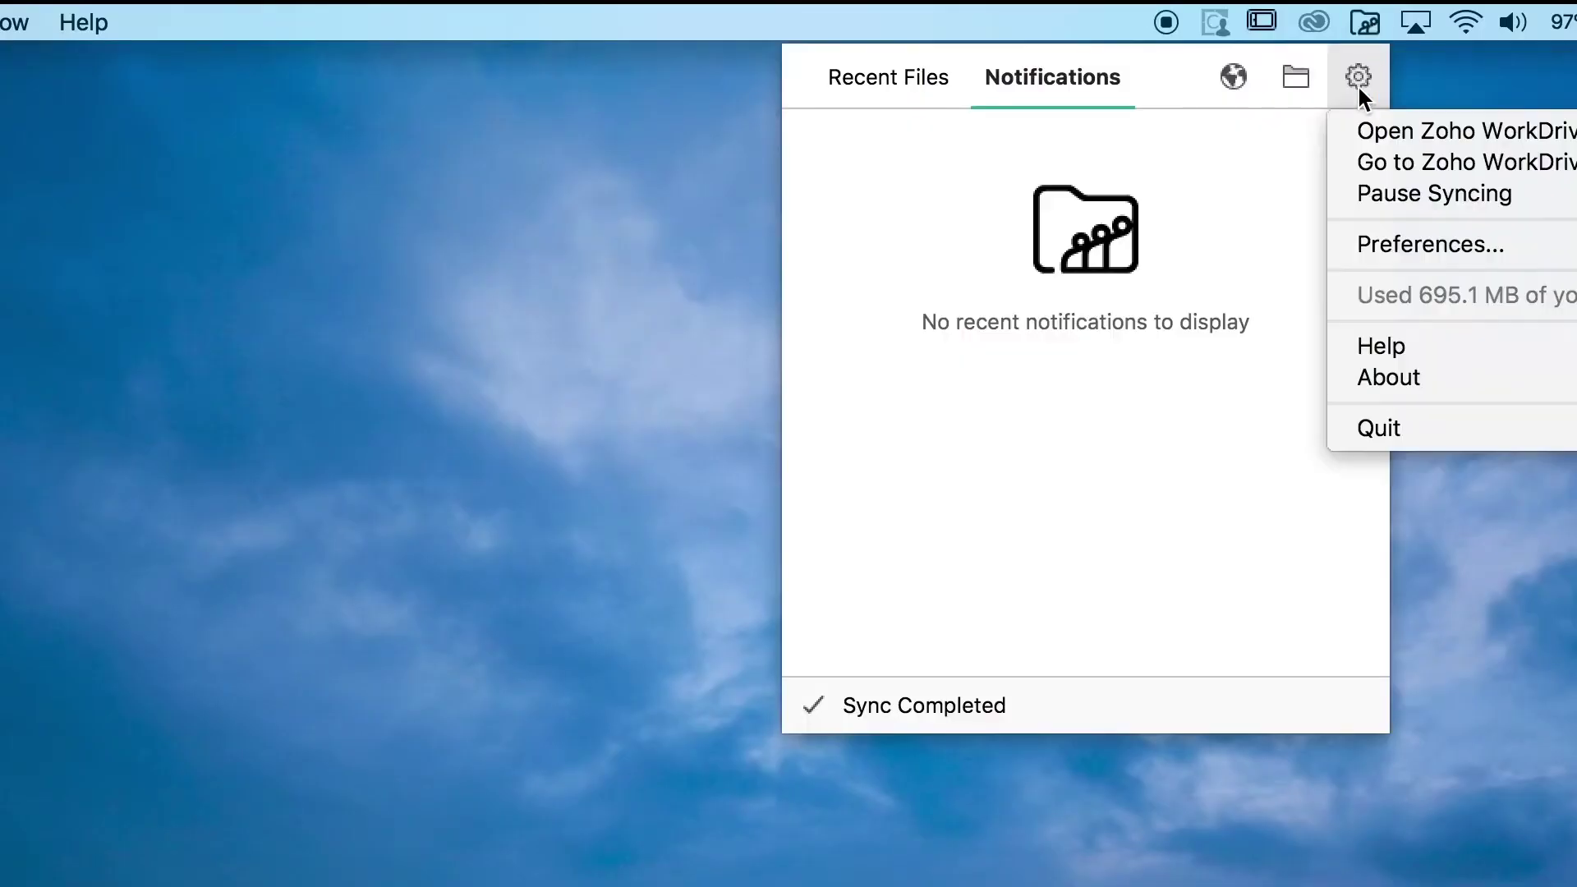
left_click(1383, 254)
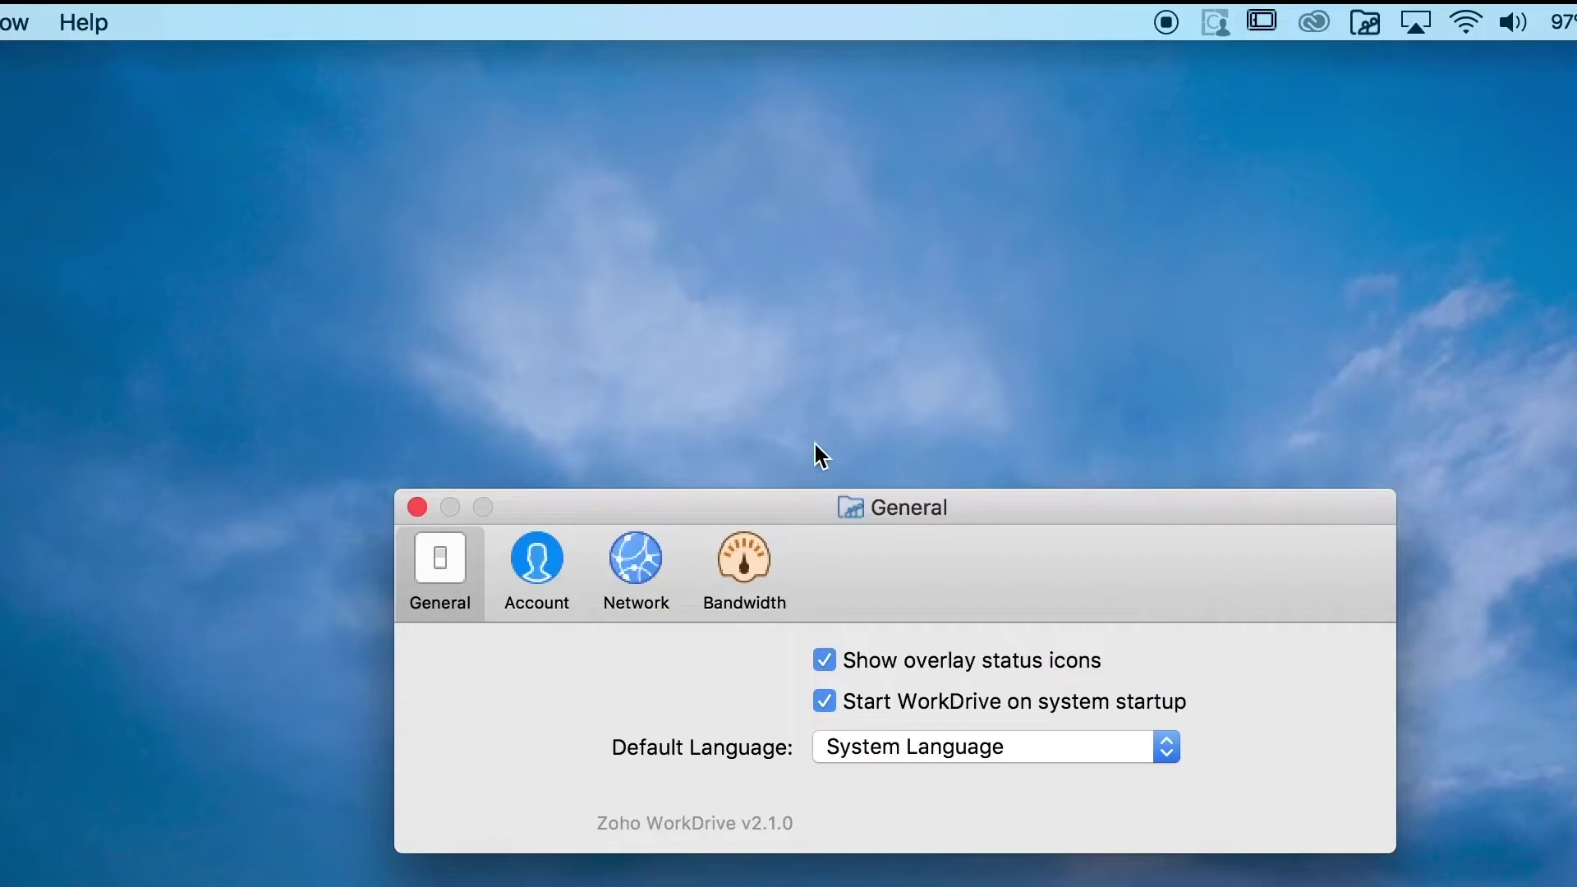
left_click(560, 585)
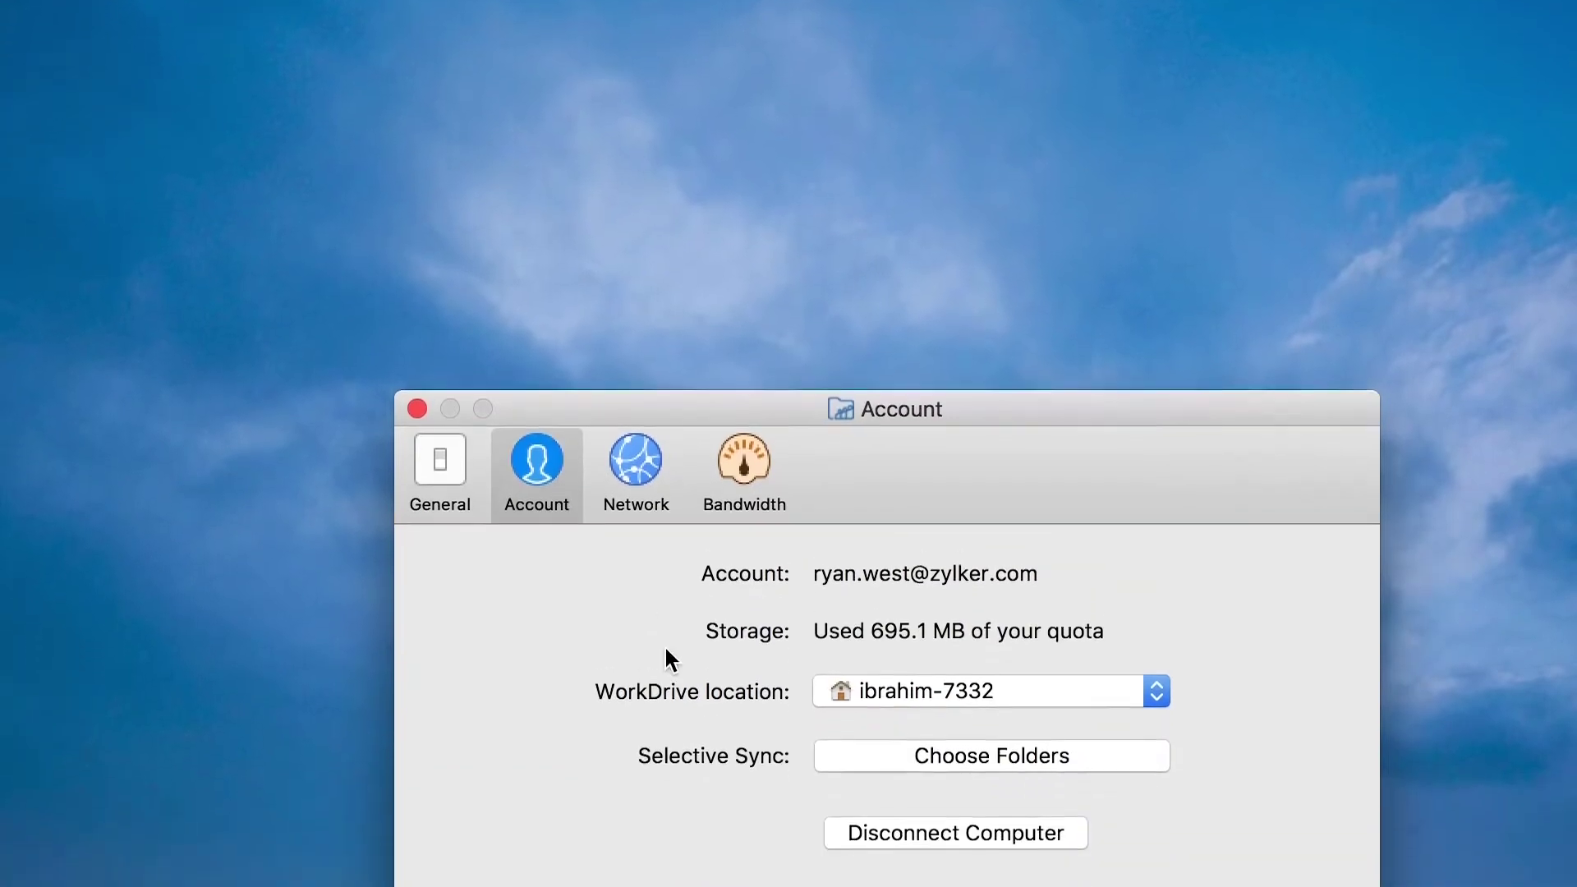
left_click(861, 415)
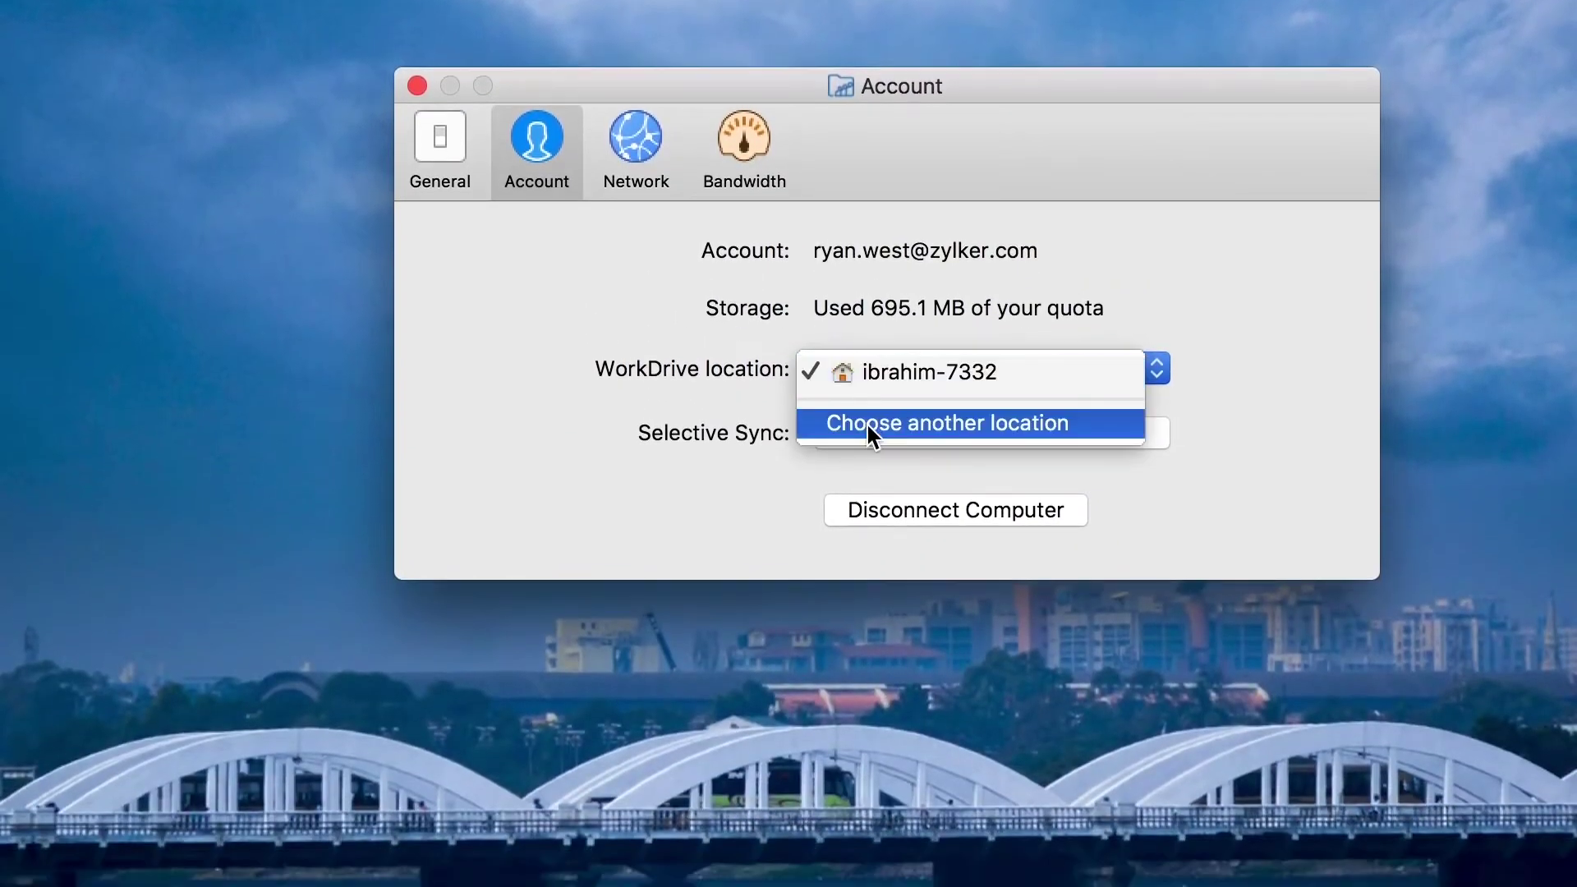
left_click(869, 425)
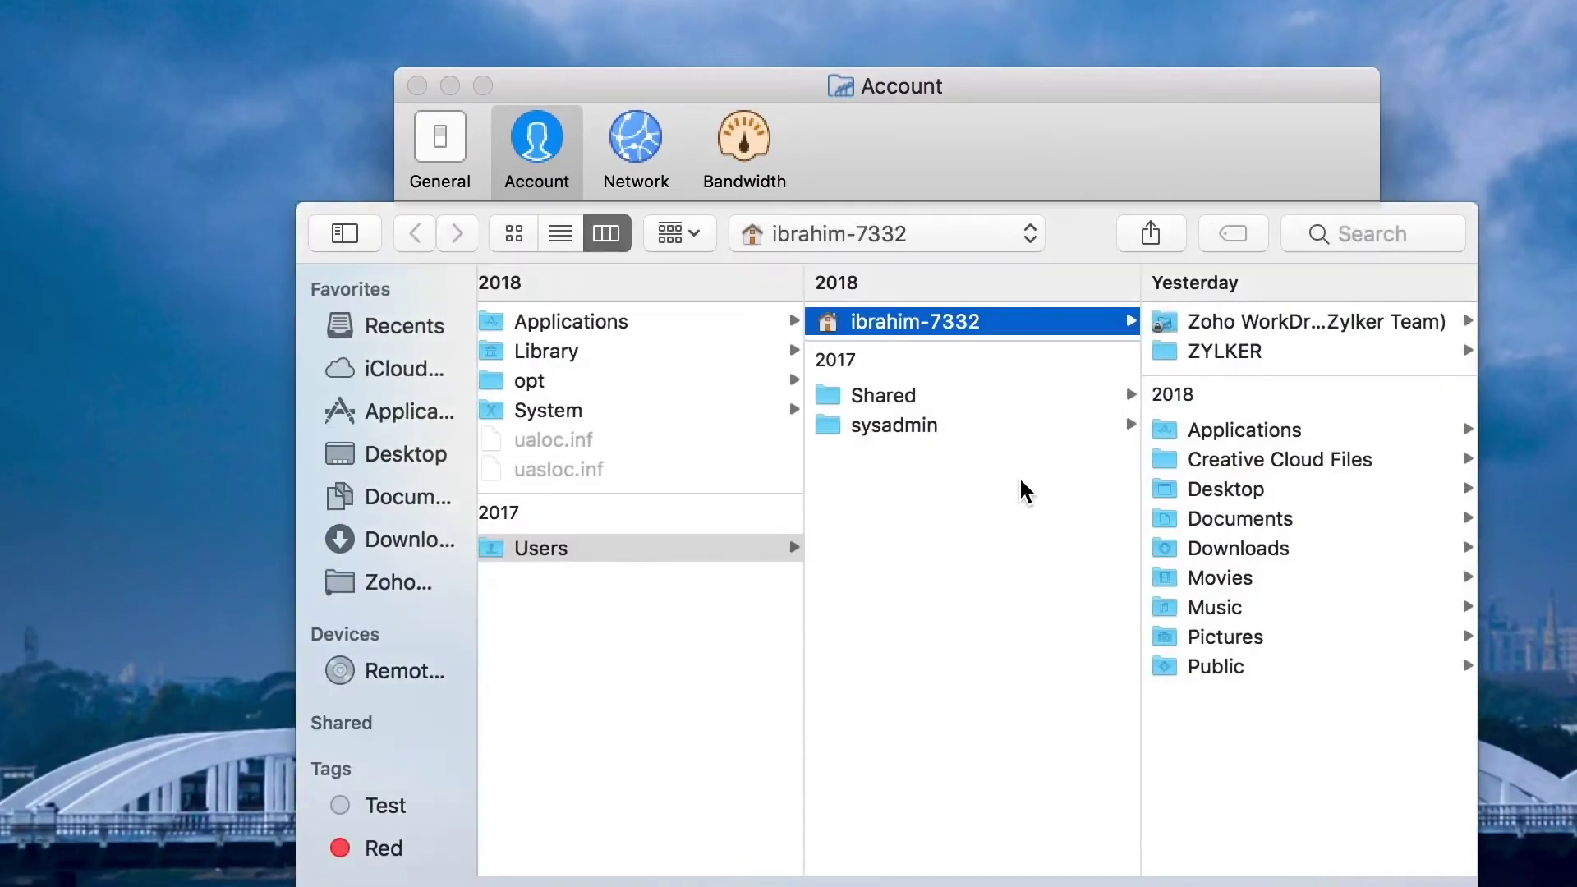
left_click(1240, 435)
key("Return")
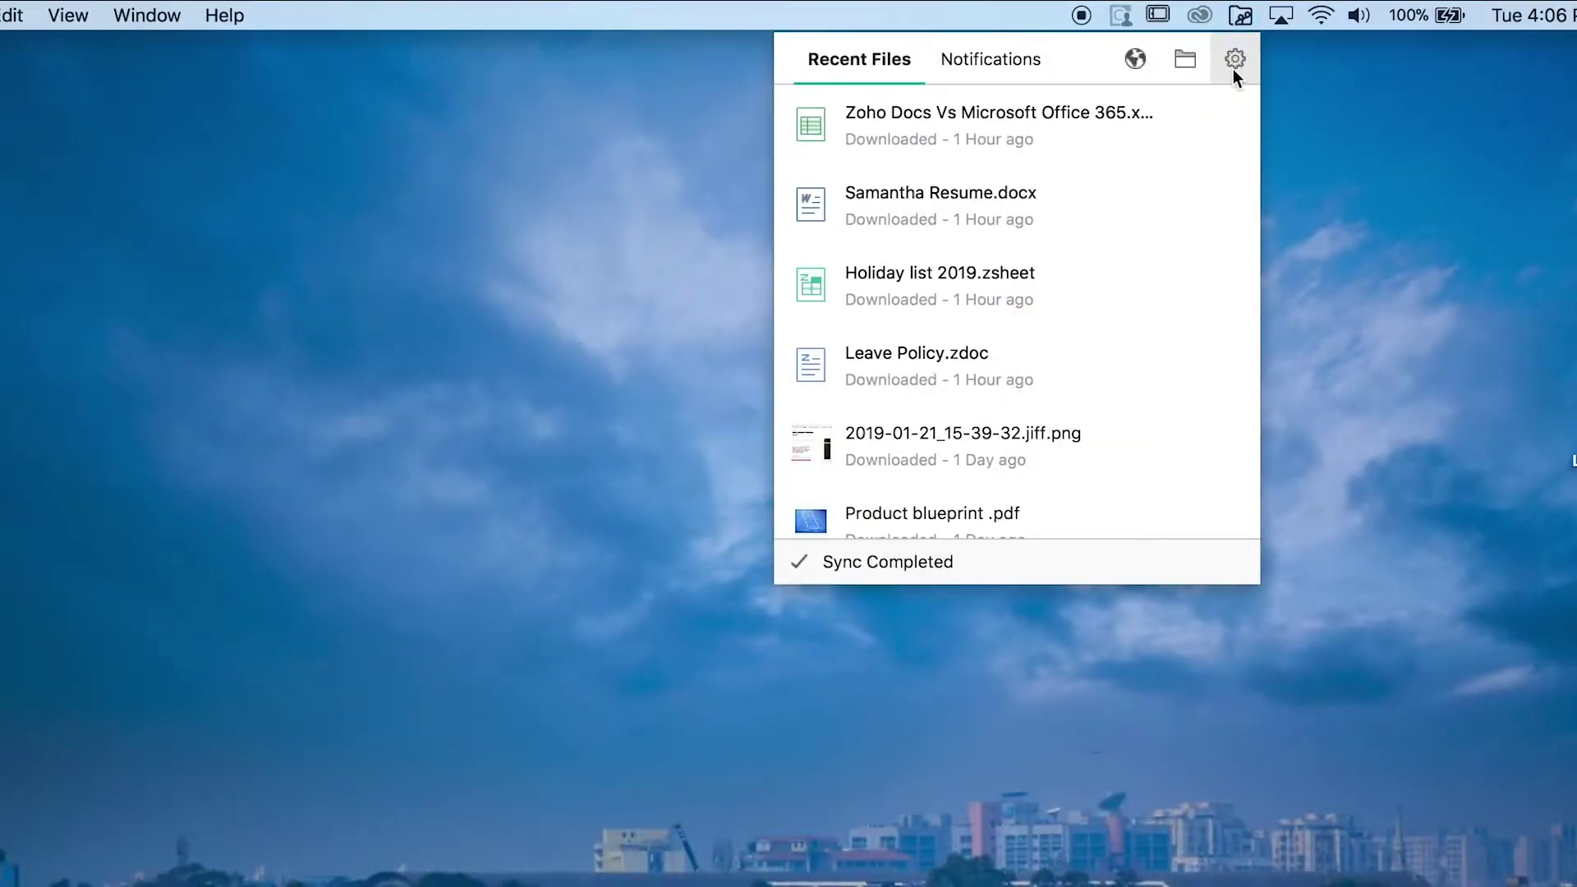
Set a manual HTTP proxy with server, port, username and password, and apply it.
left_click(1234, 69)
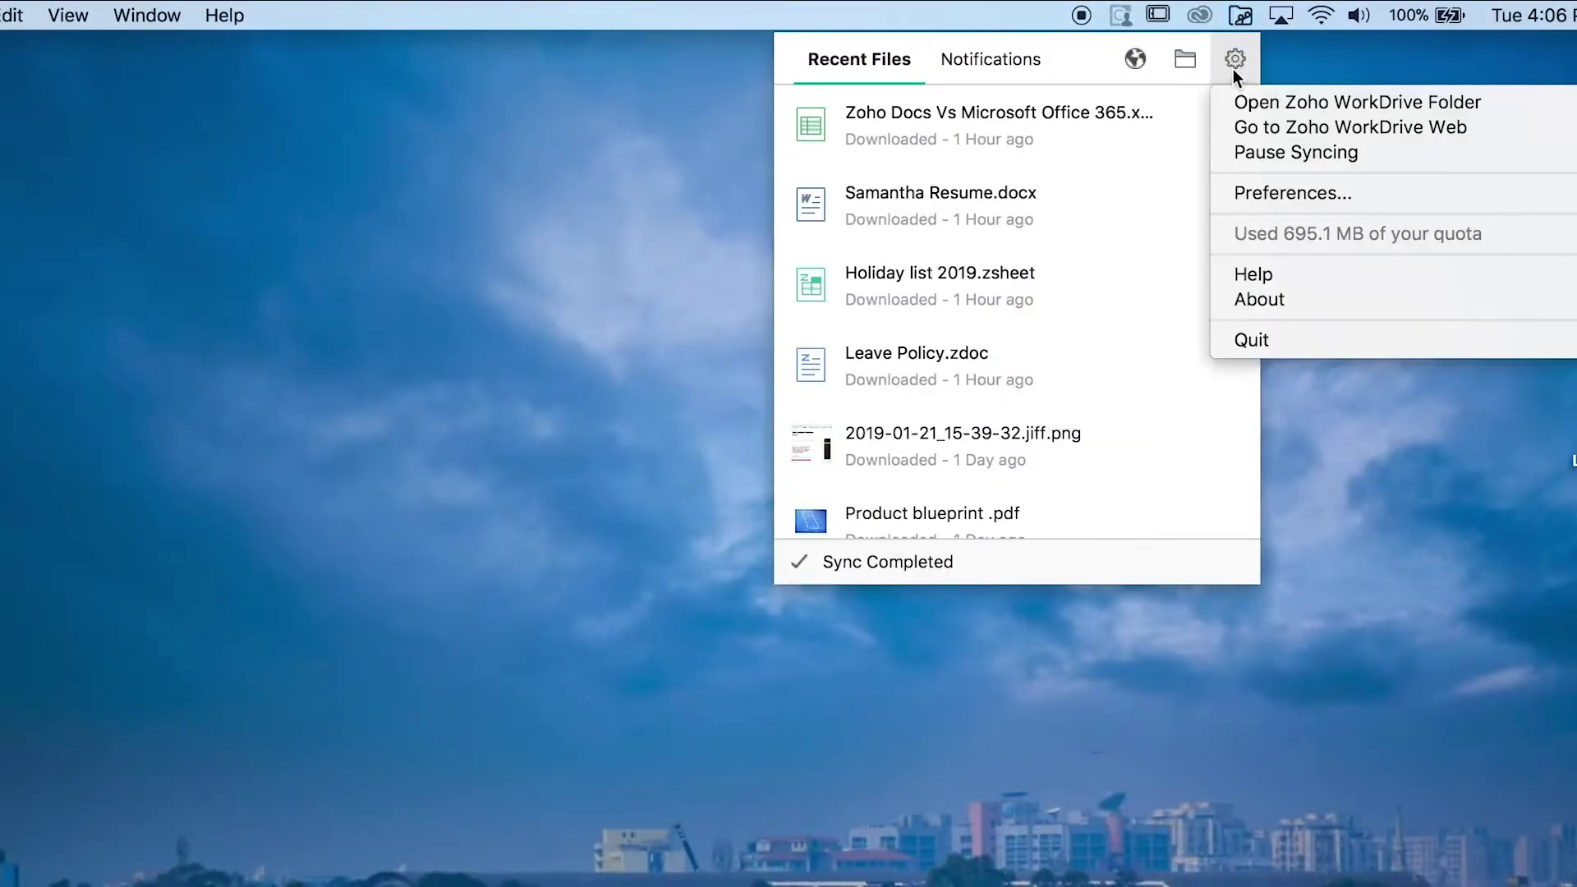
left_click(1263, 197)
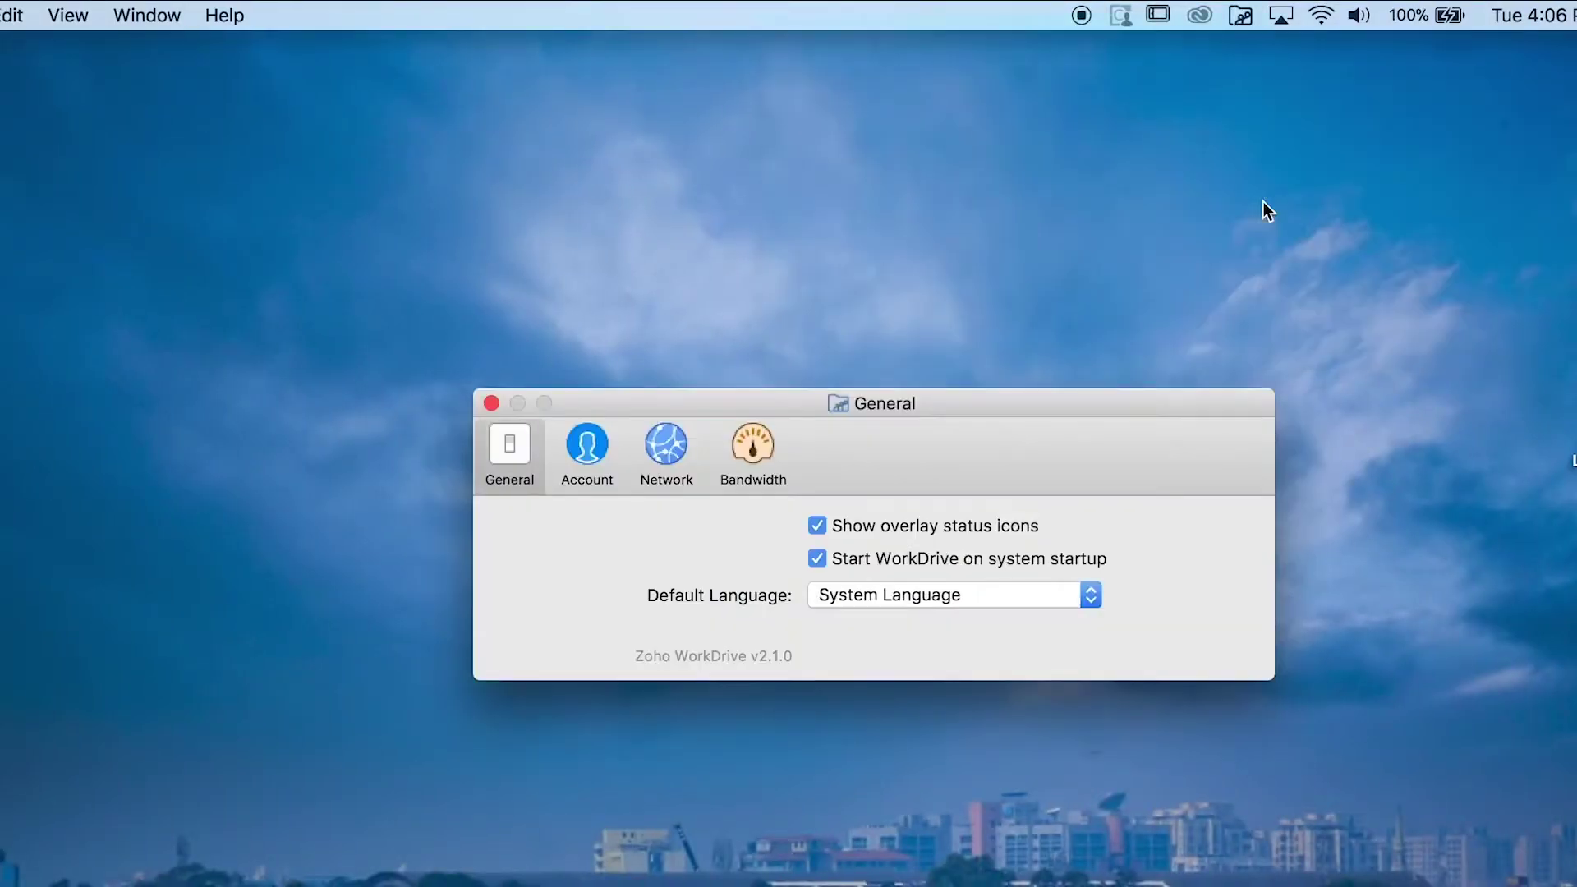
left_click(666, 452)
left_click(924, 585)
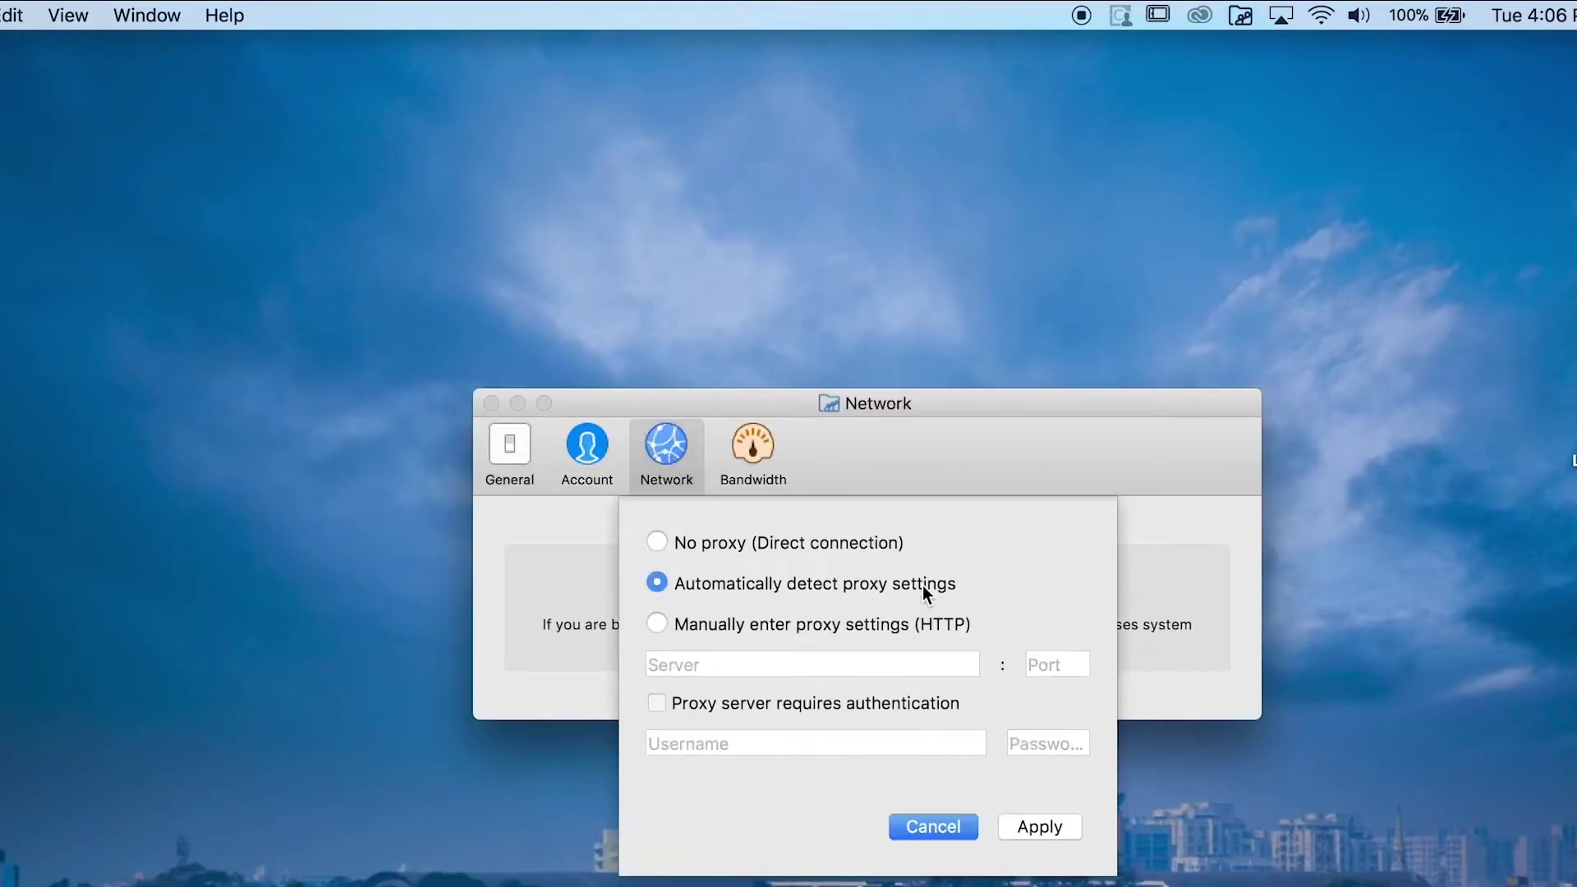
left_click(902, 625)
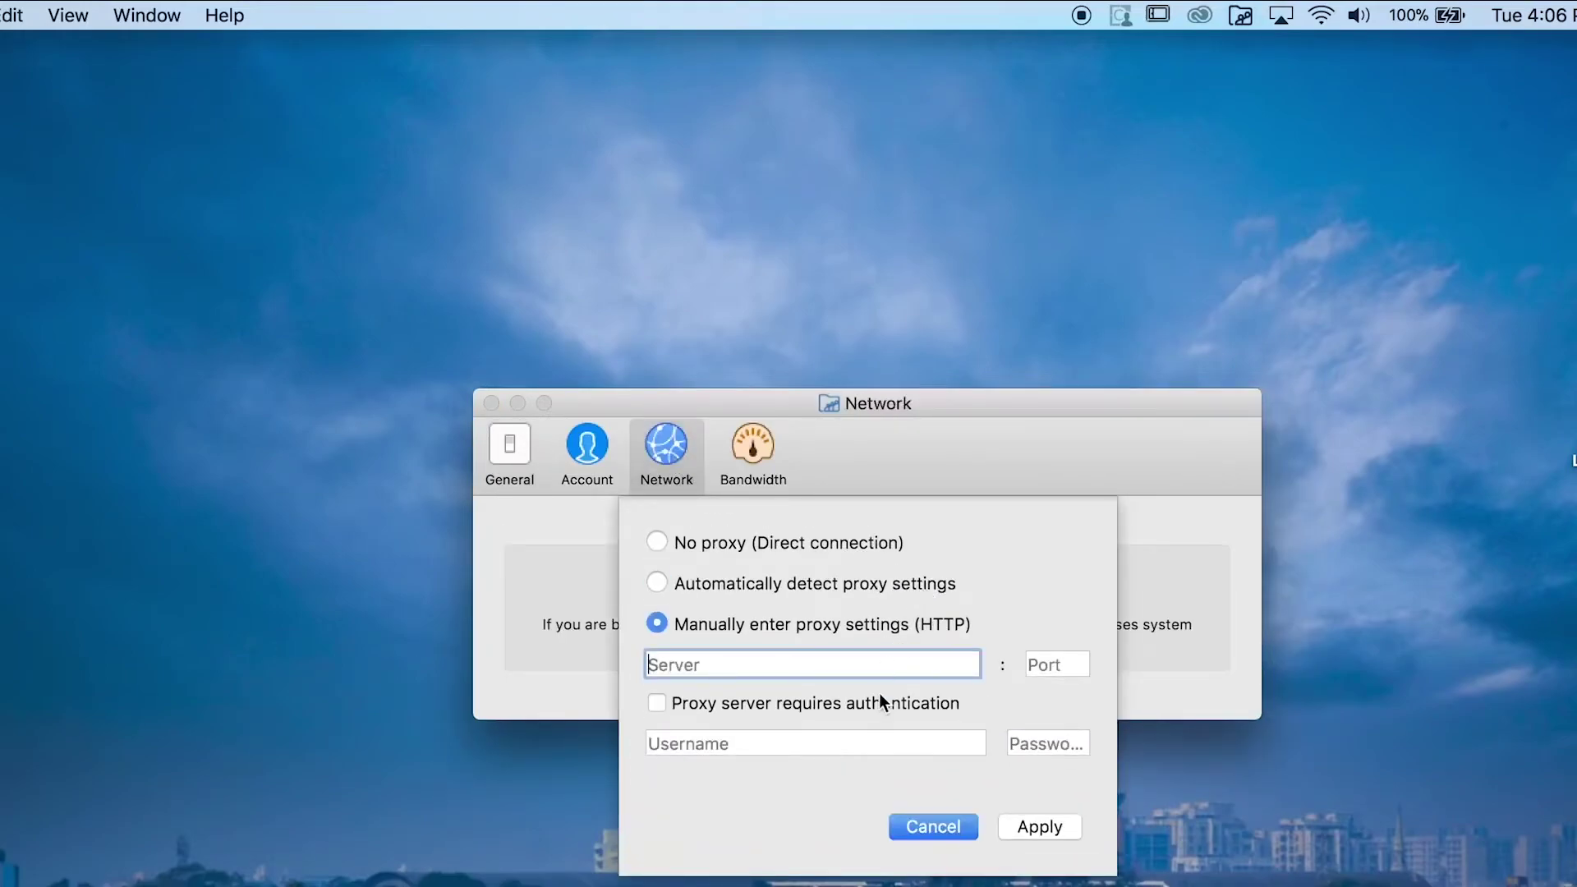
left_click(1044, 662)
left_click(949, 742)
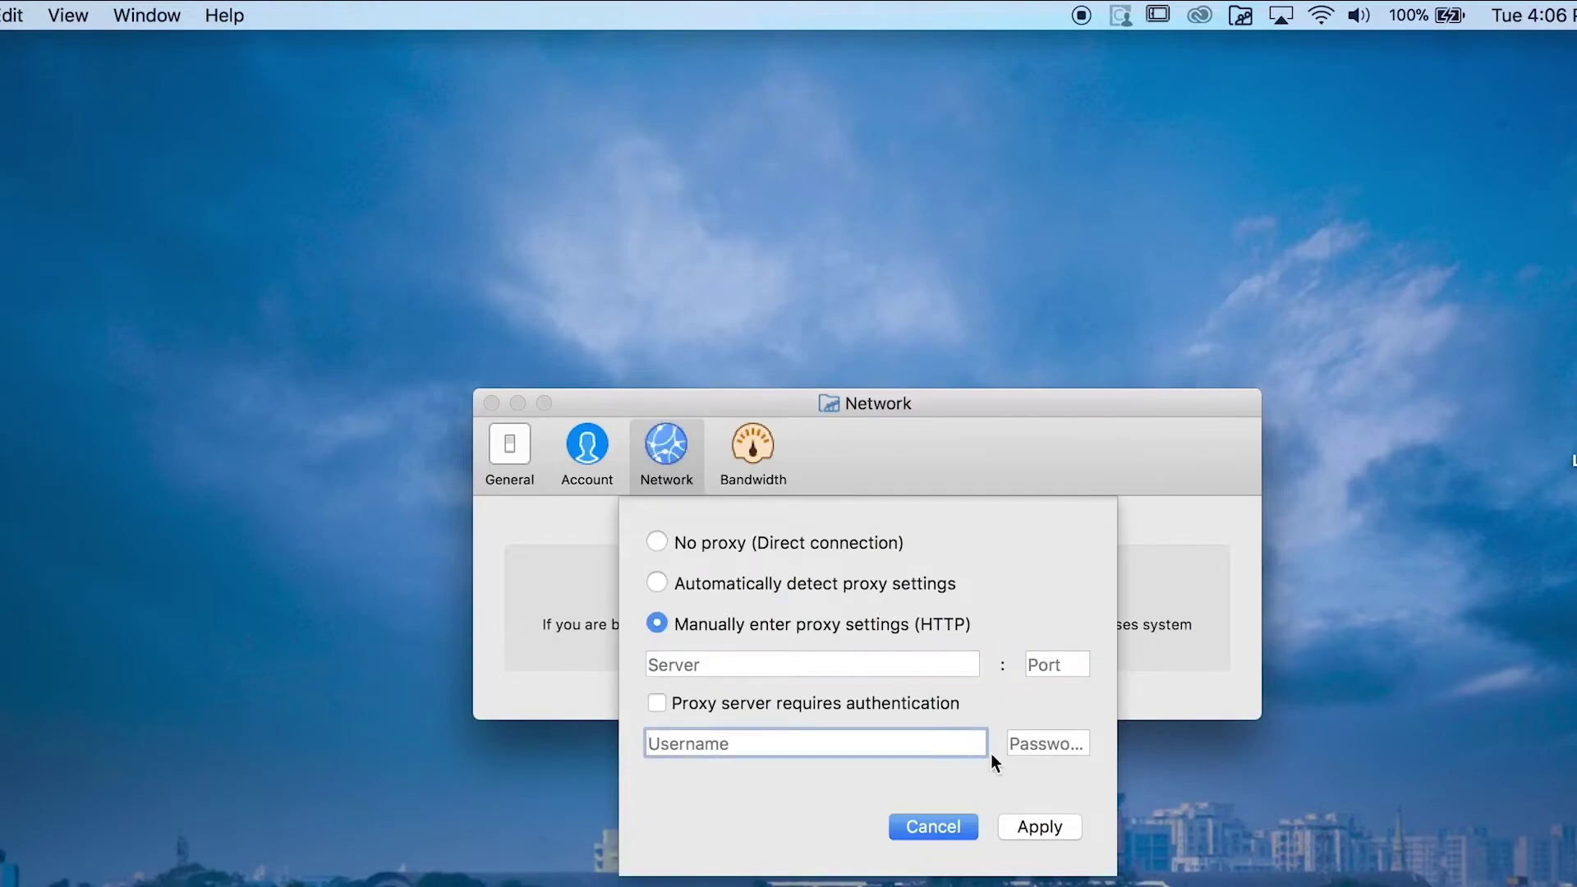
left_click(1039, 742)
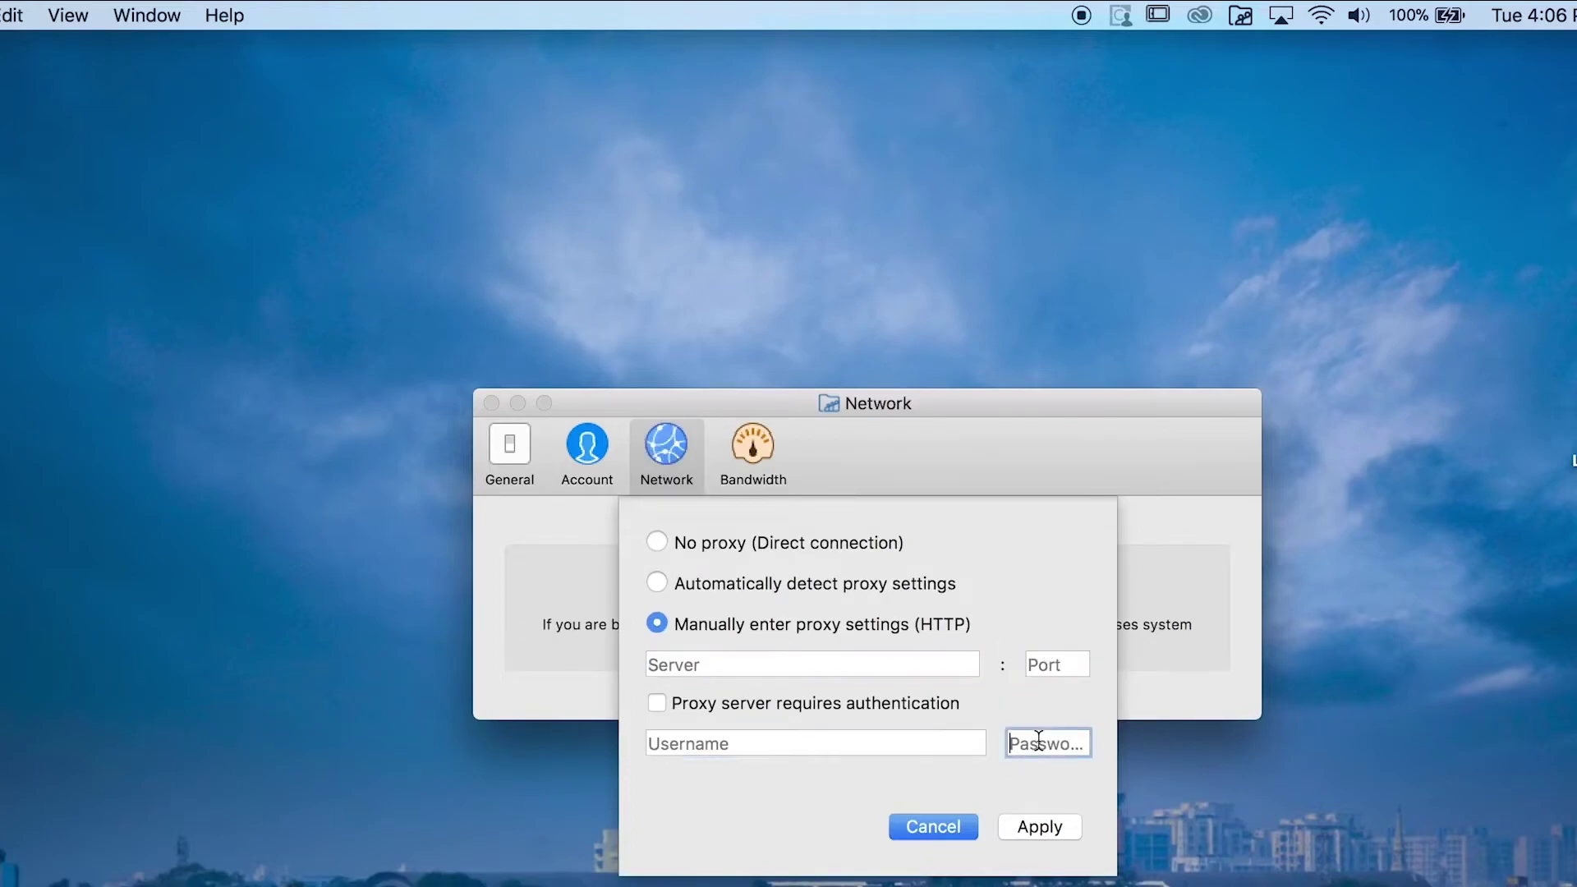
left_click(1040, 826)
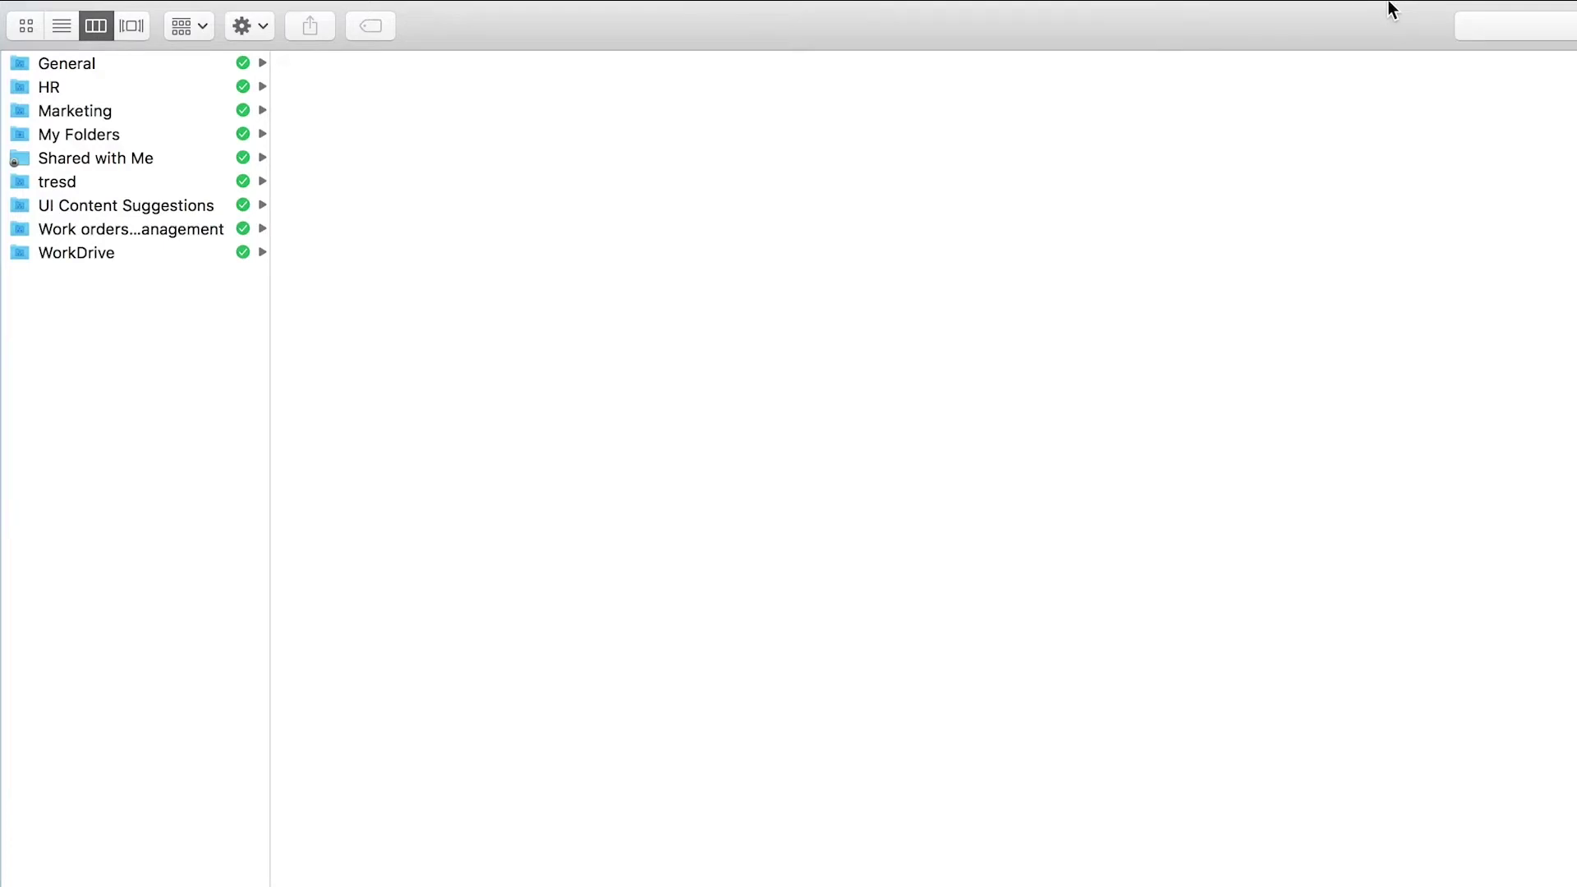
Open WorkDrive Sync Preferences on the Bandwidth tab showing upload and download limits.
left_click(1246, 23)
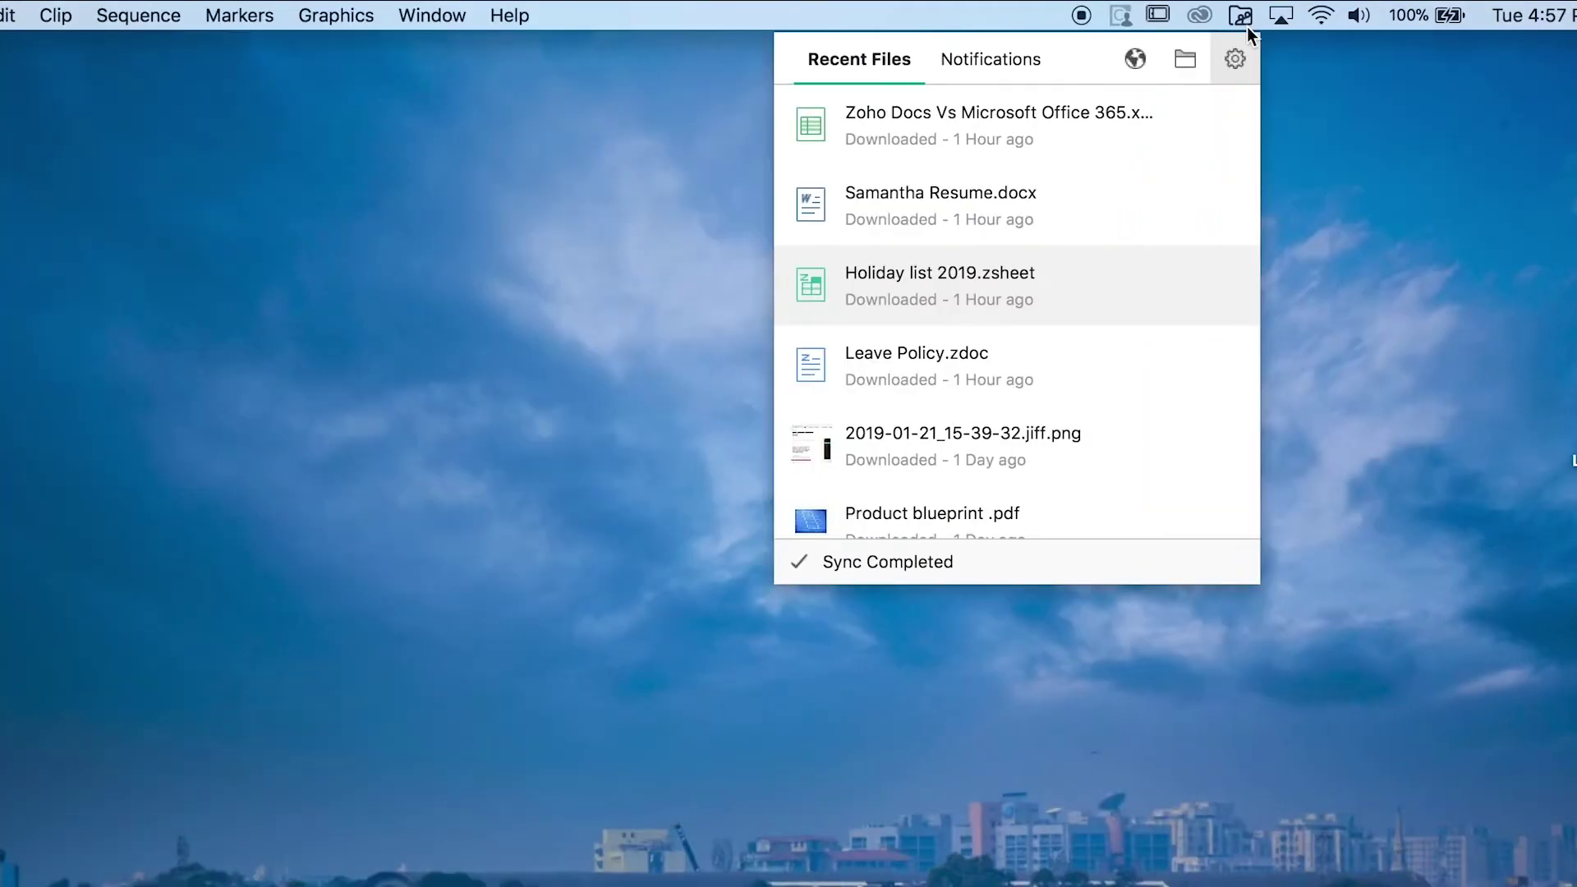
left_click(1235, 58)
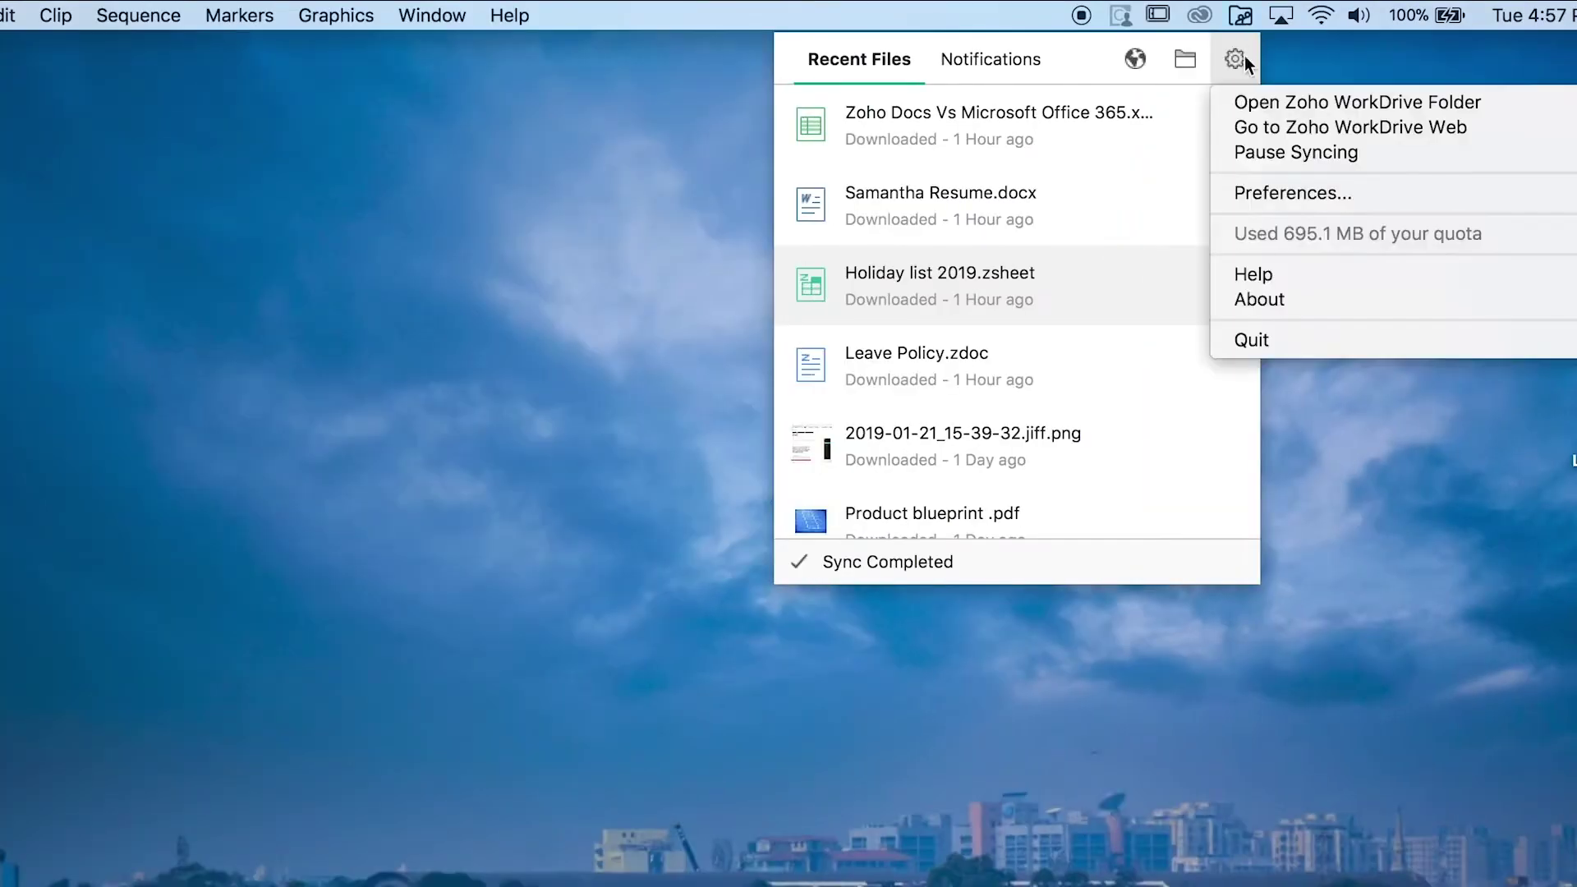
left_click(1265, 197)
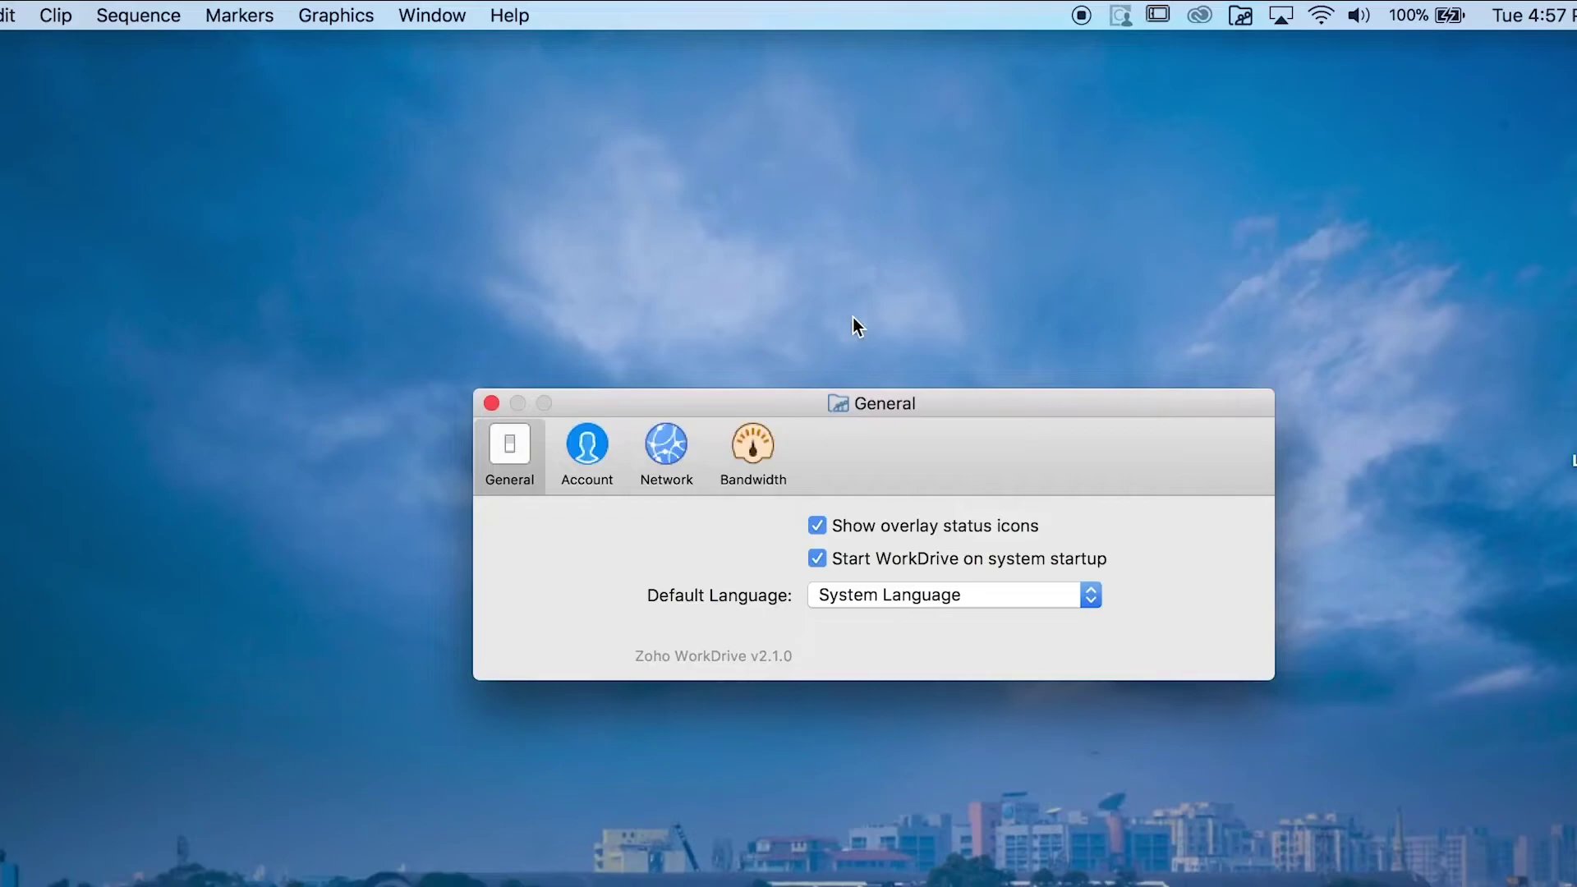
left_click(742, 456)
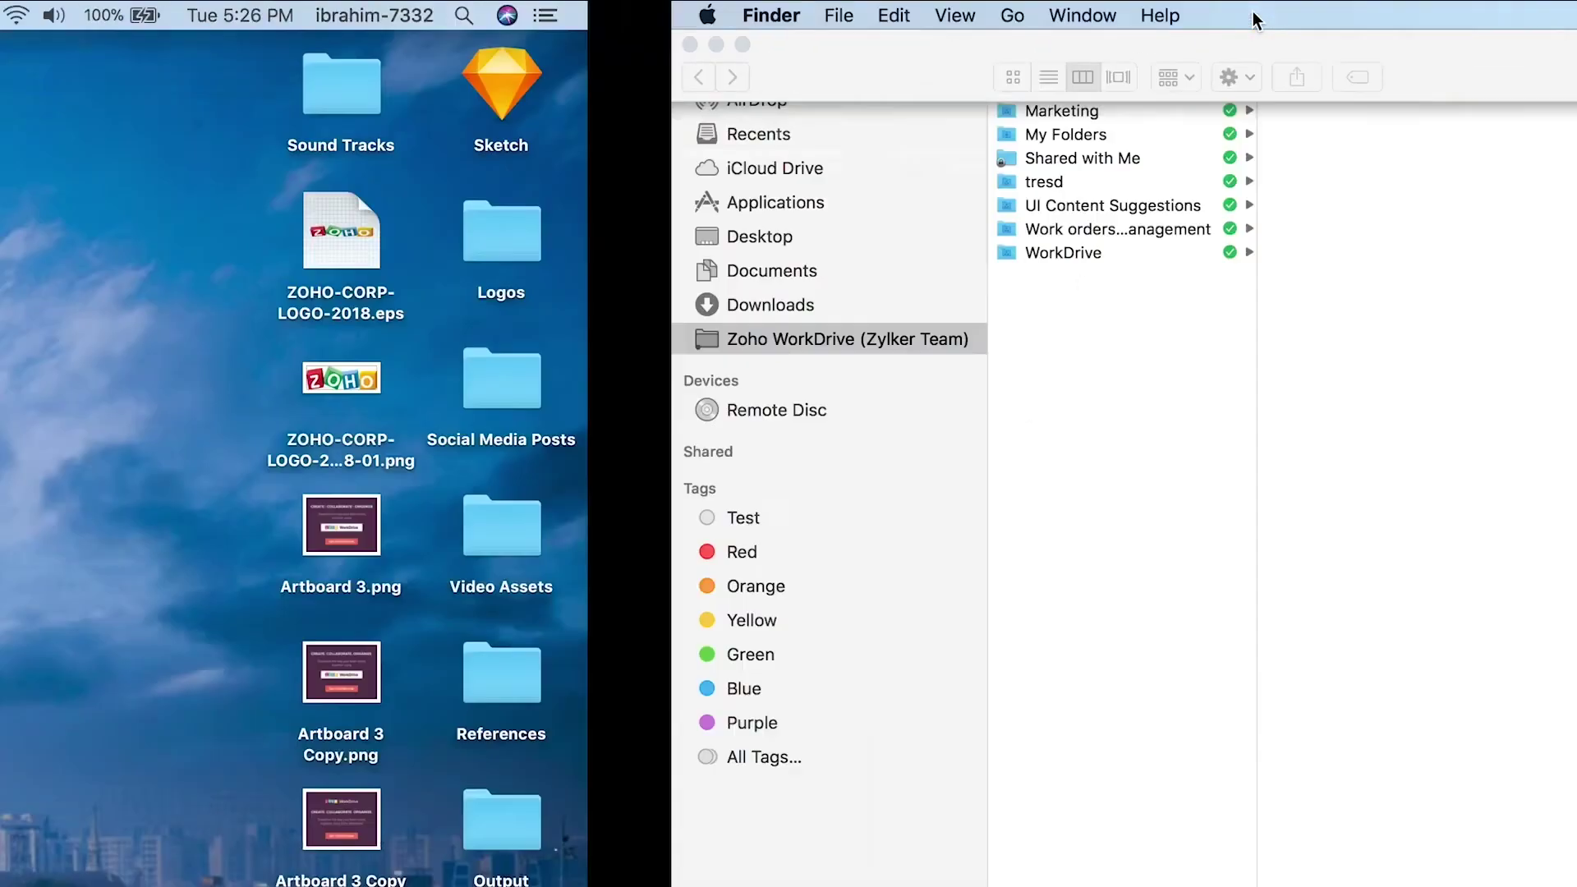
Open WorkDrive Sync Preferences on the General tab with the startup option.
left_click(1248, 15)
left_click(1236, 57)
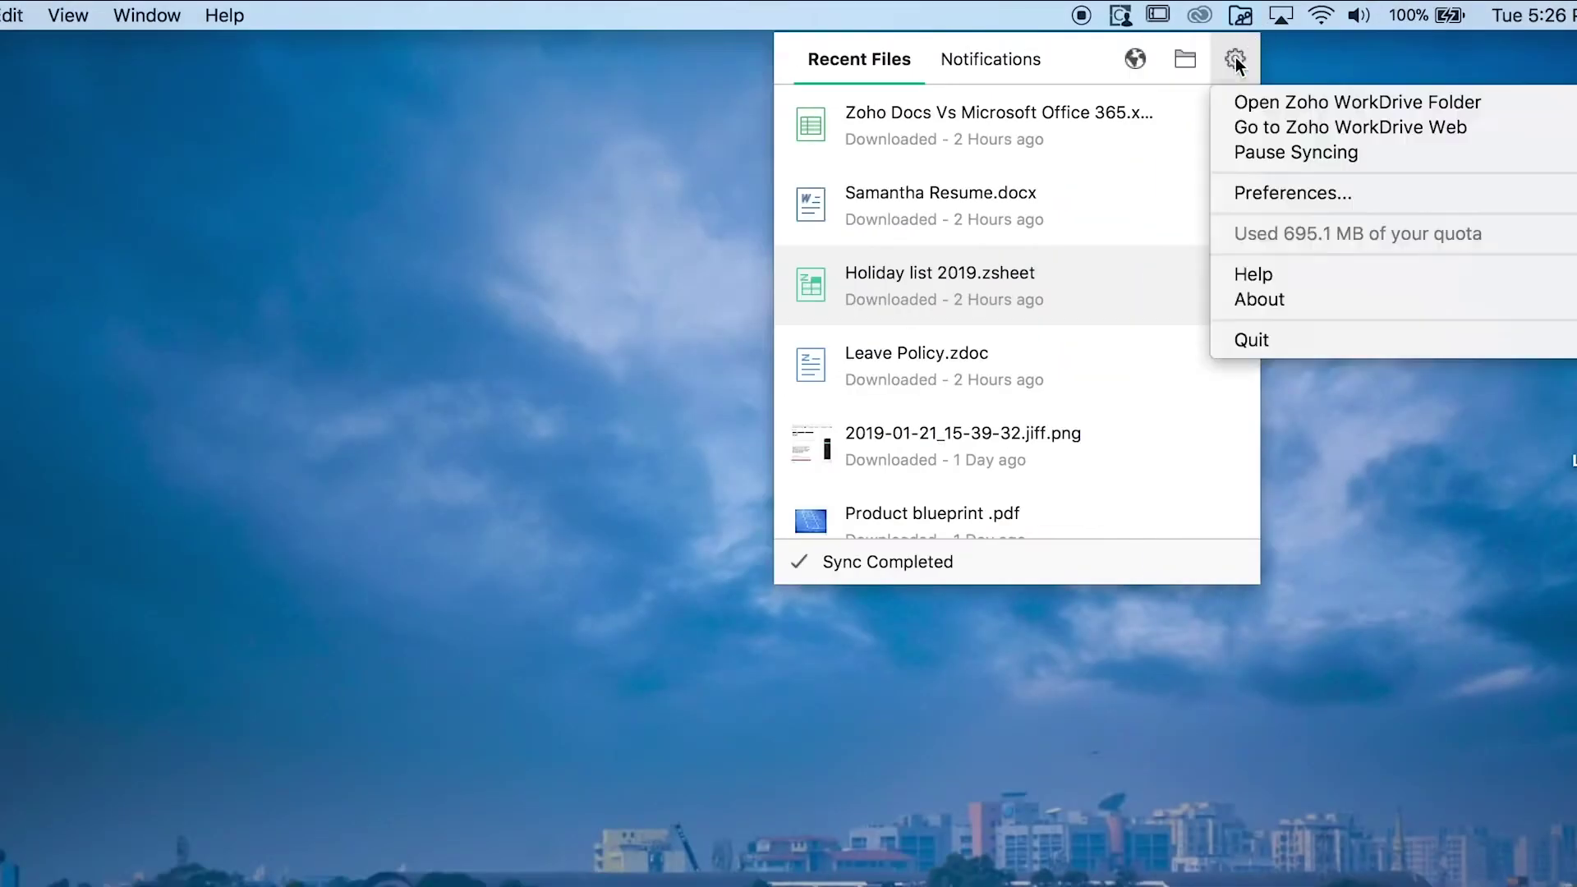
left_click(1264, 190)
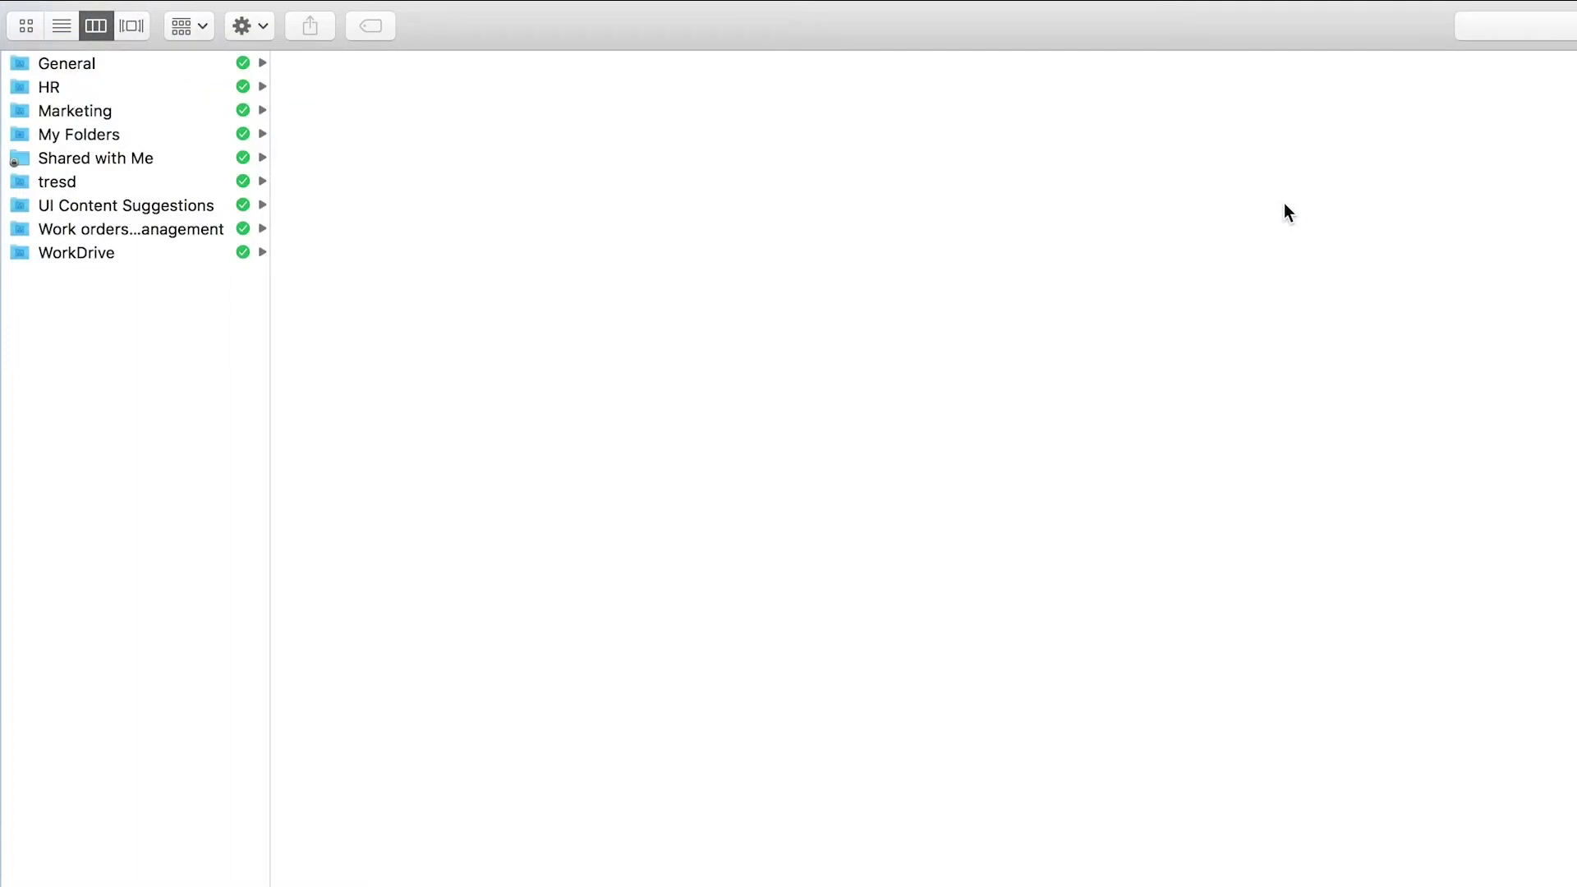
Pause file syncing from the gear menu, then resume it.
left_click(1241, 14)
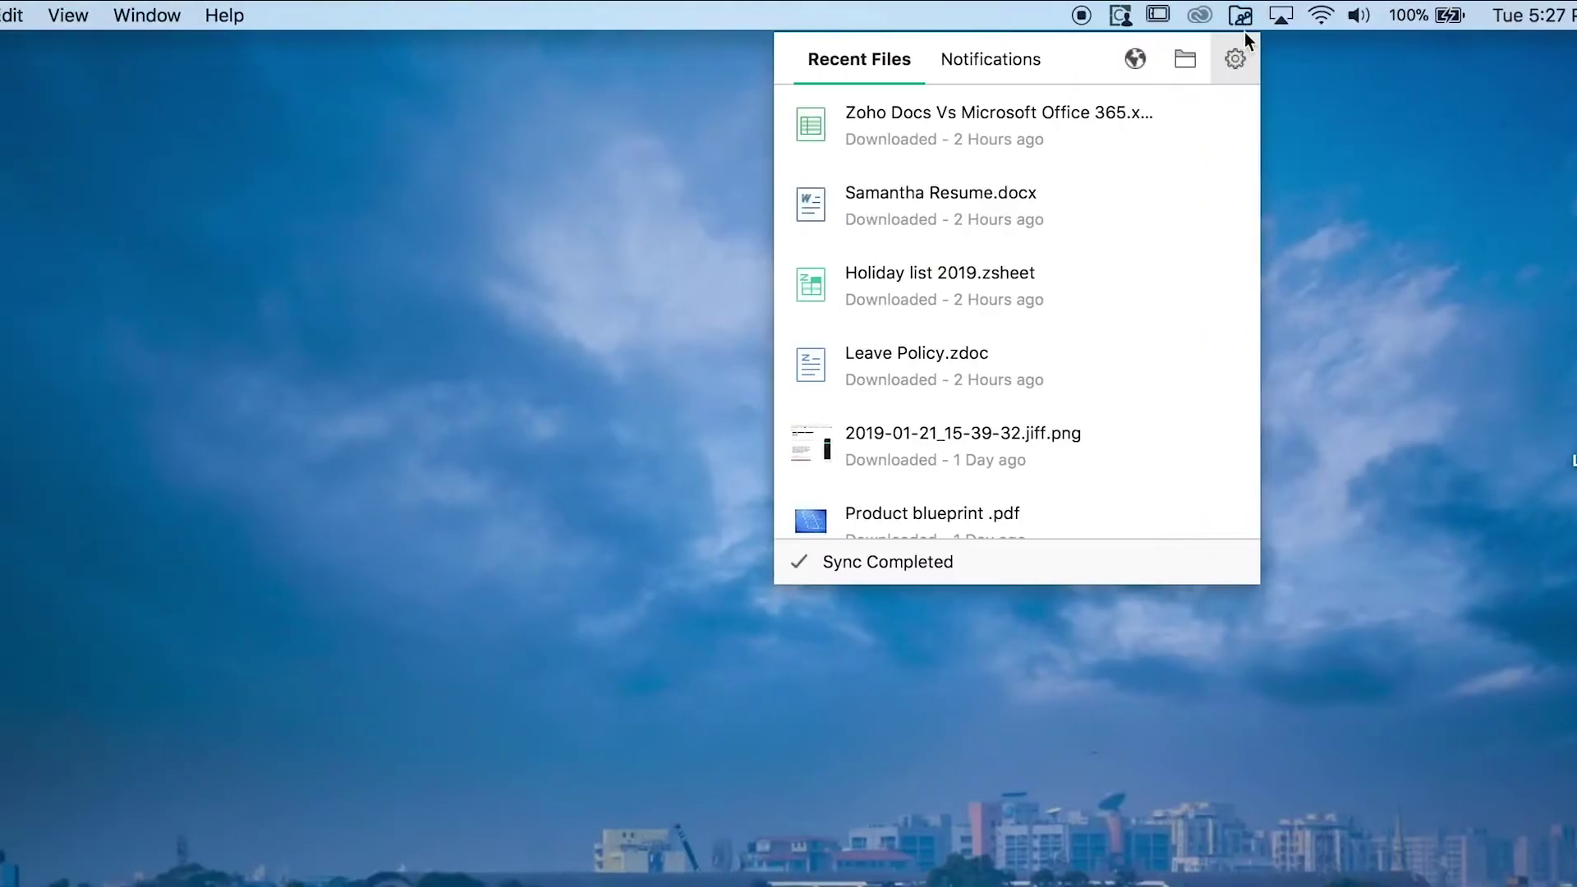
left_click(1237, 55)
left_click(1278, 155)
left_click(1224, 51)
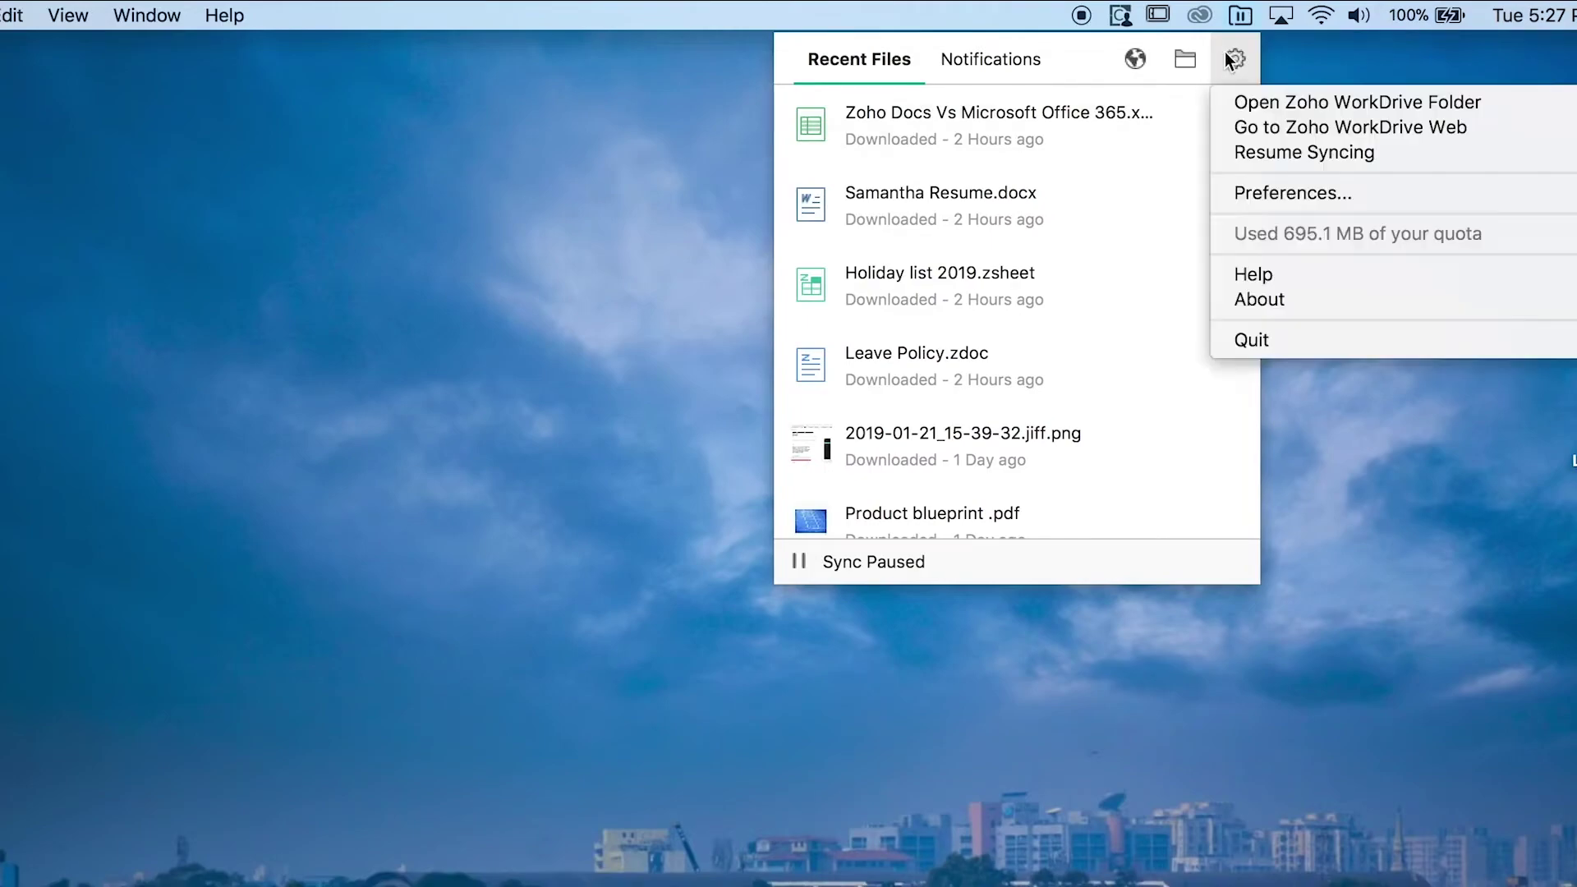
left_click(1259, 164)
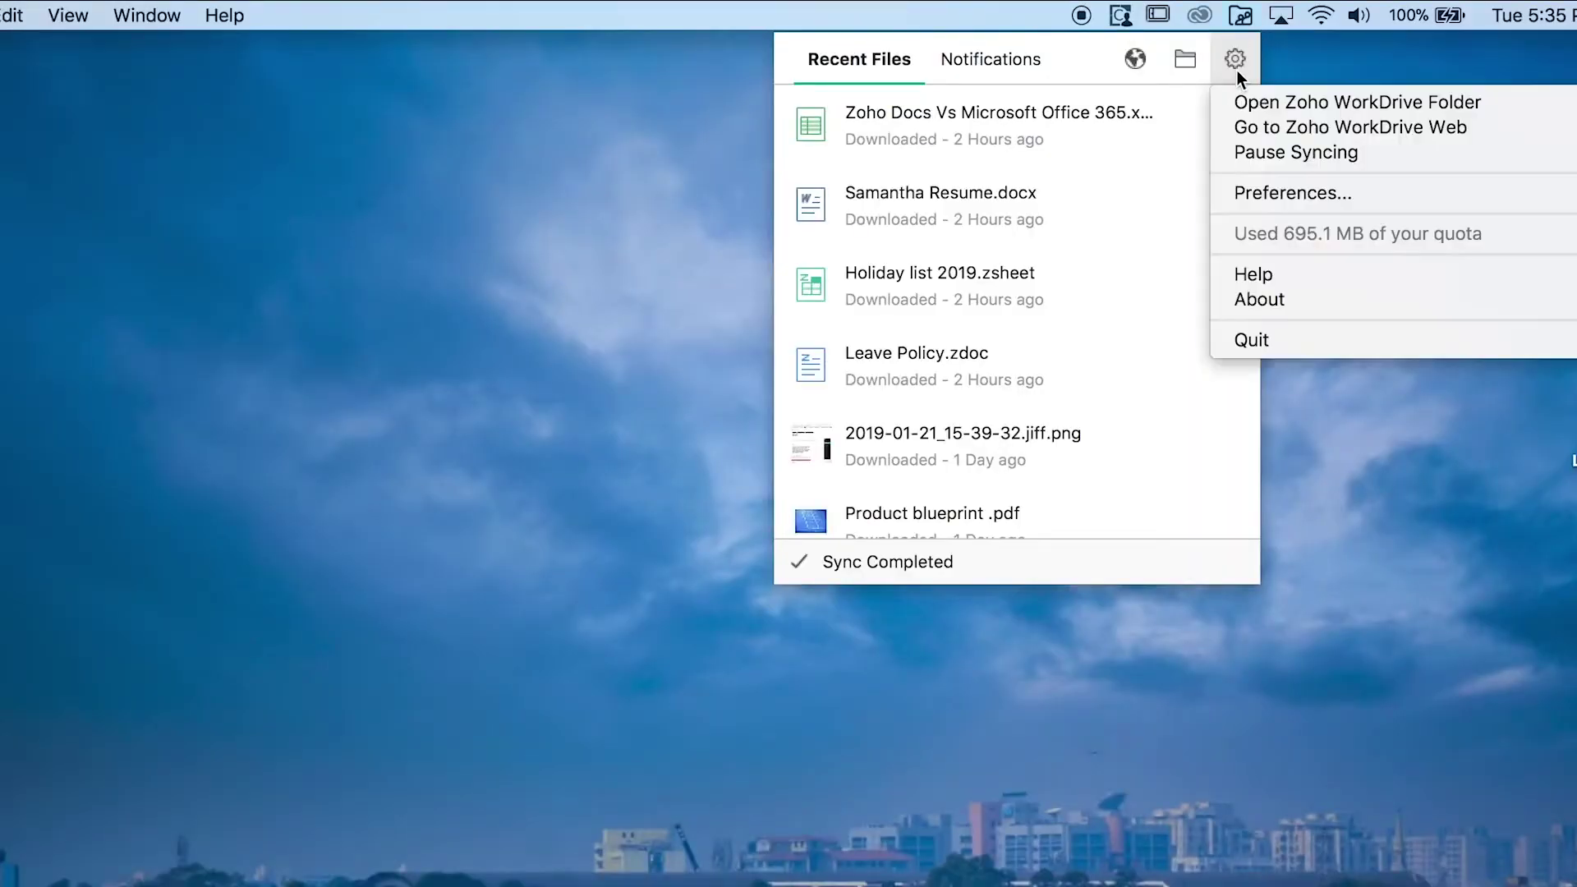
Fill in the Upload Logs form with subject 'TEST' and description 'NETWORK ISSUE'.
left_click(1467, 279)
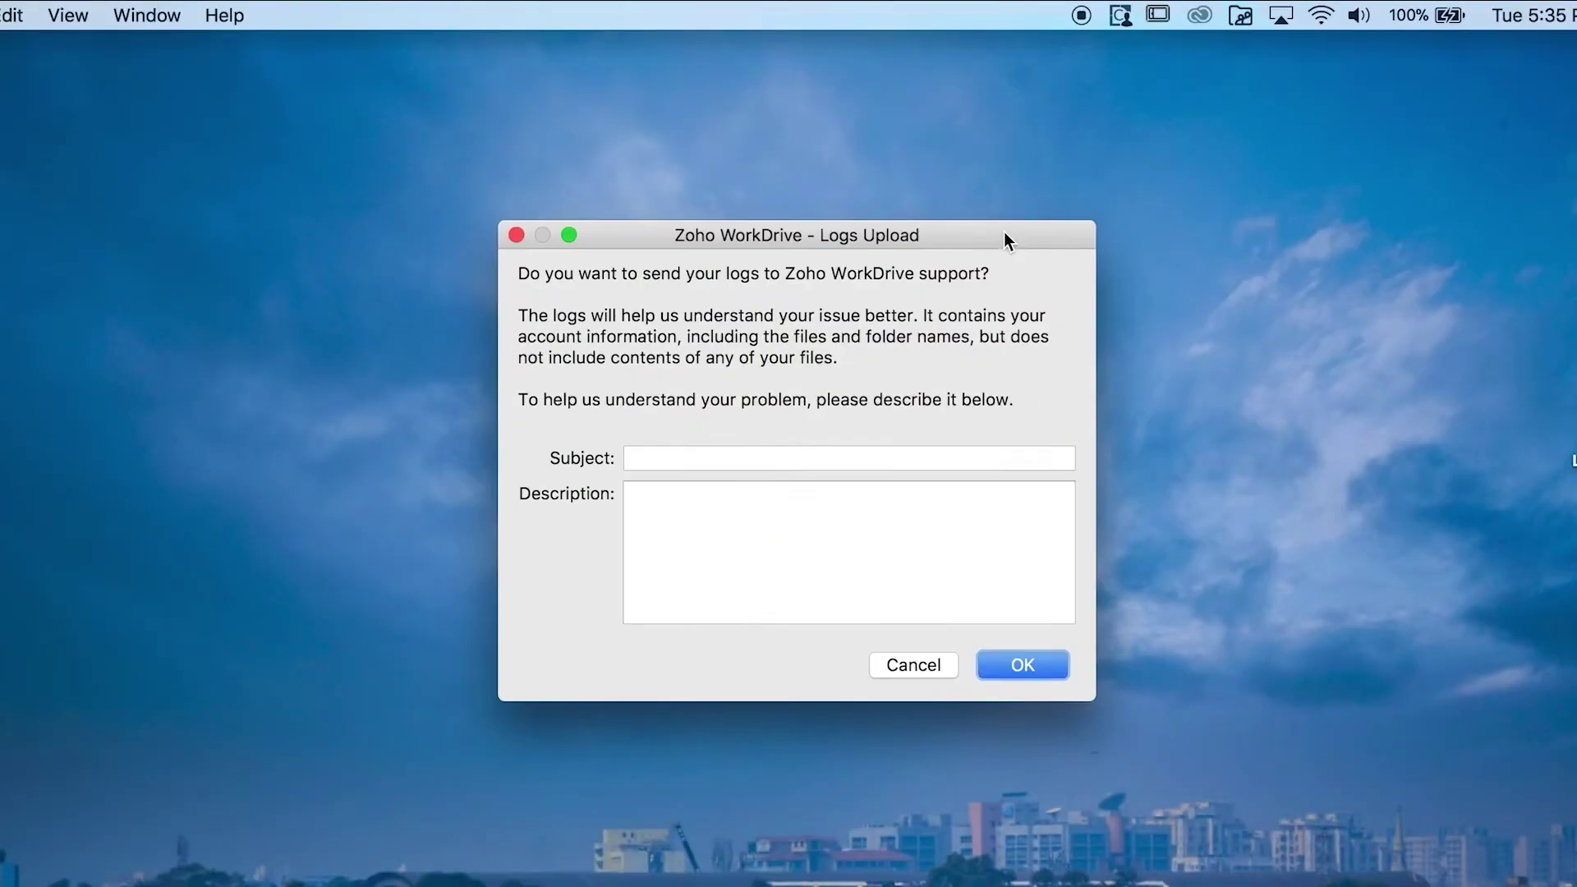
left_click(729, 456)
type("TEST")
left_click(710, 514)
type("NETWOR")
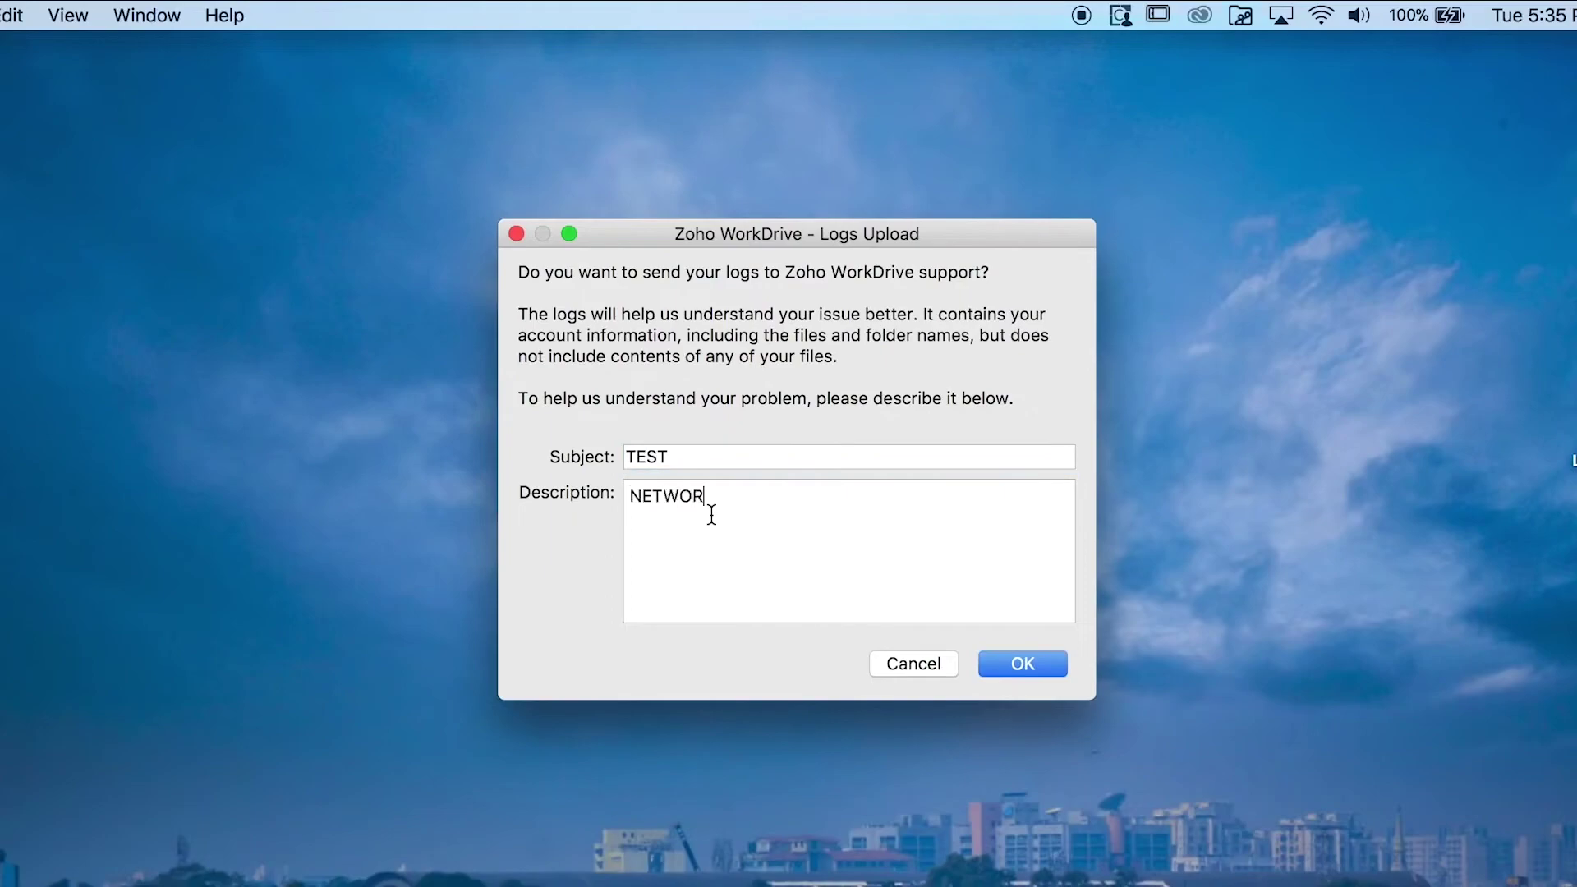
type("K ISSUE")
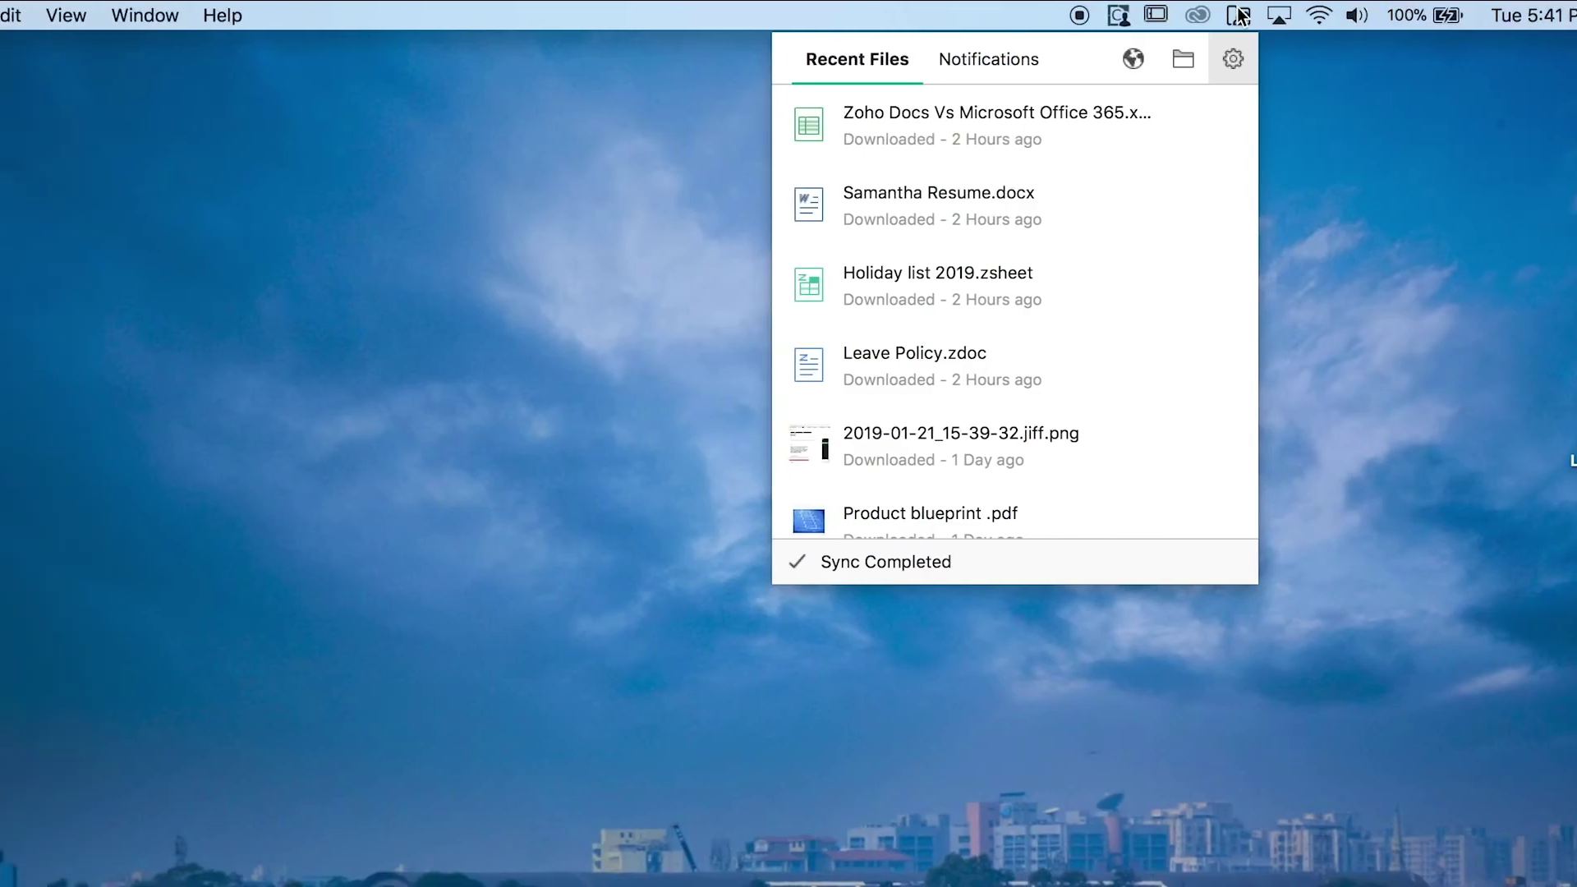
View the Account tab in the WorkDrive Sync preferences.
left_click(1221, 69)
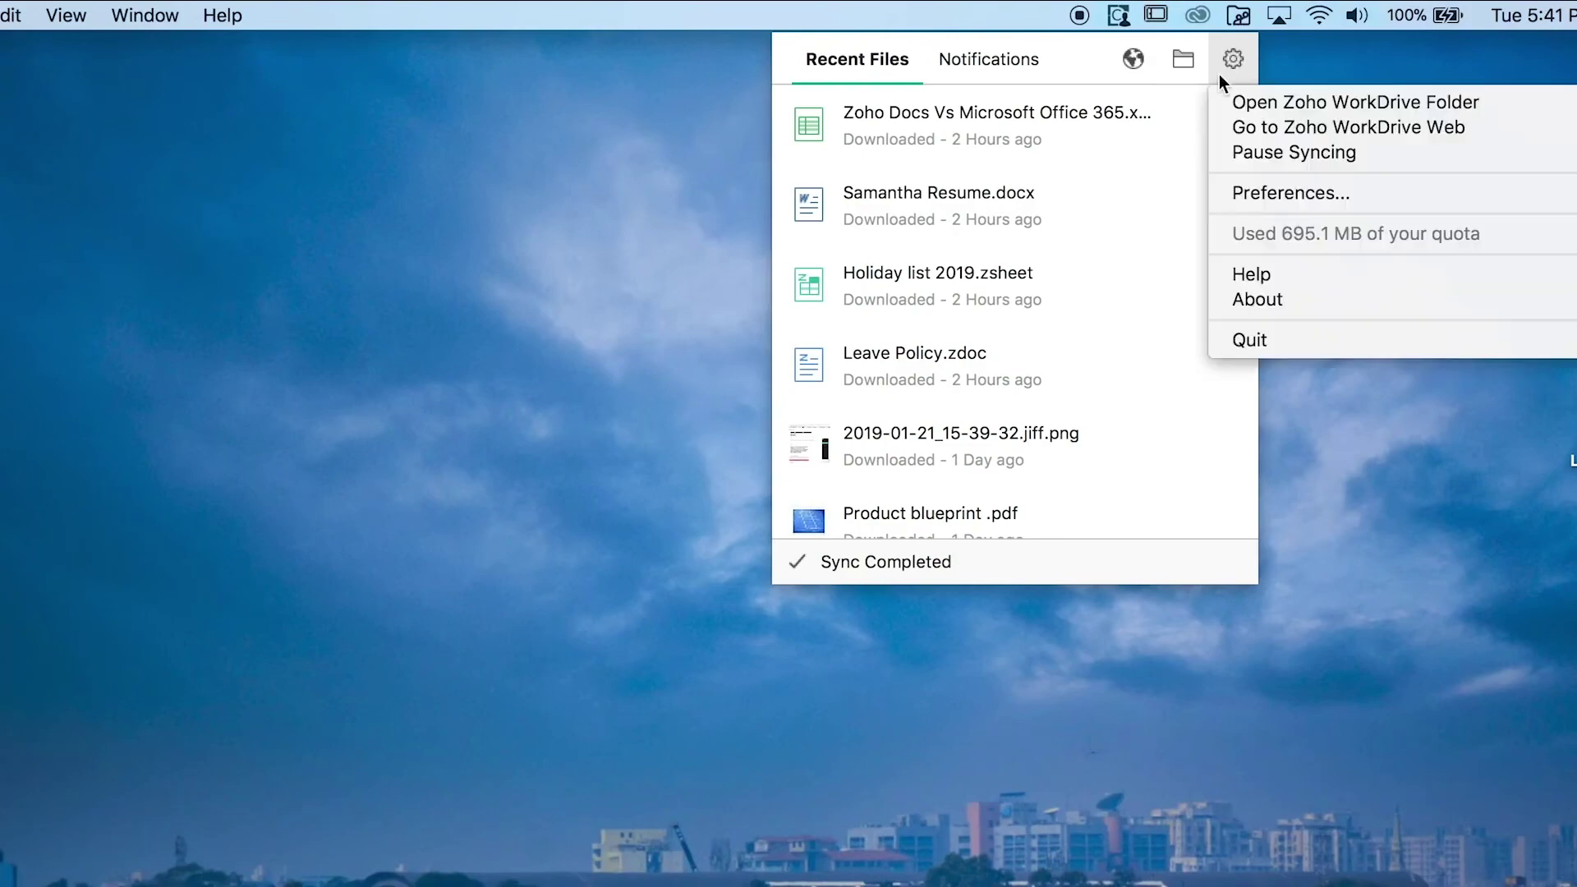
left_click(1244, 192)
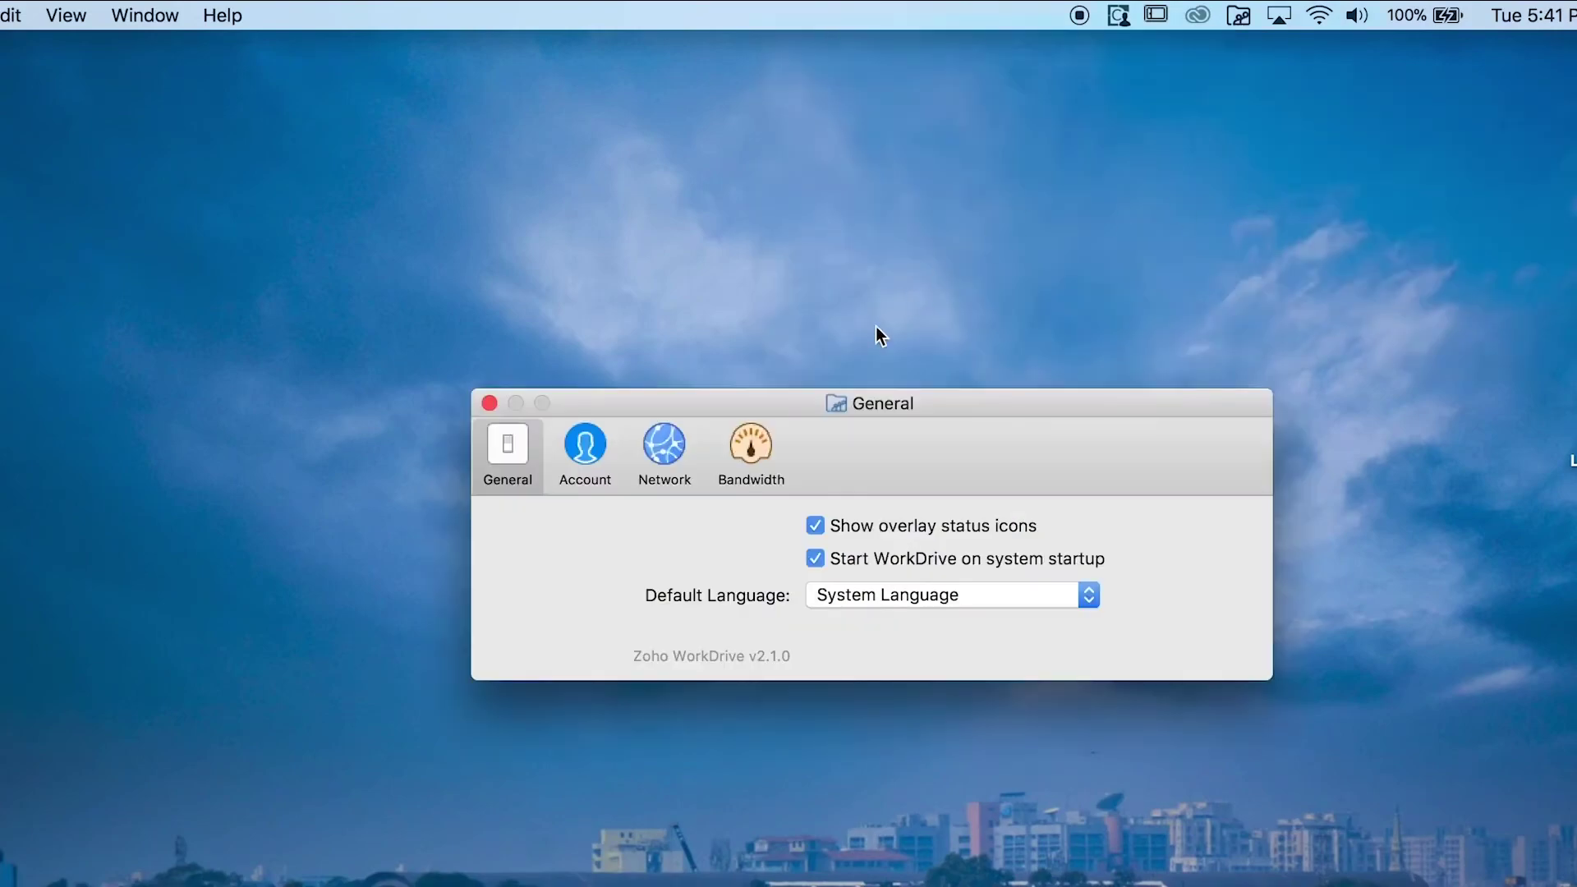
left_click(604, 453)
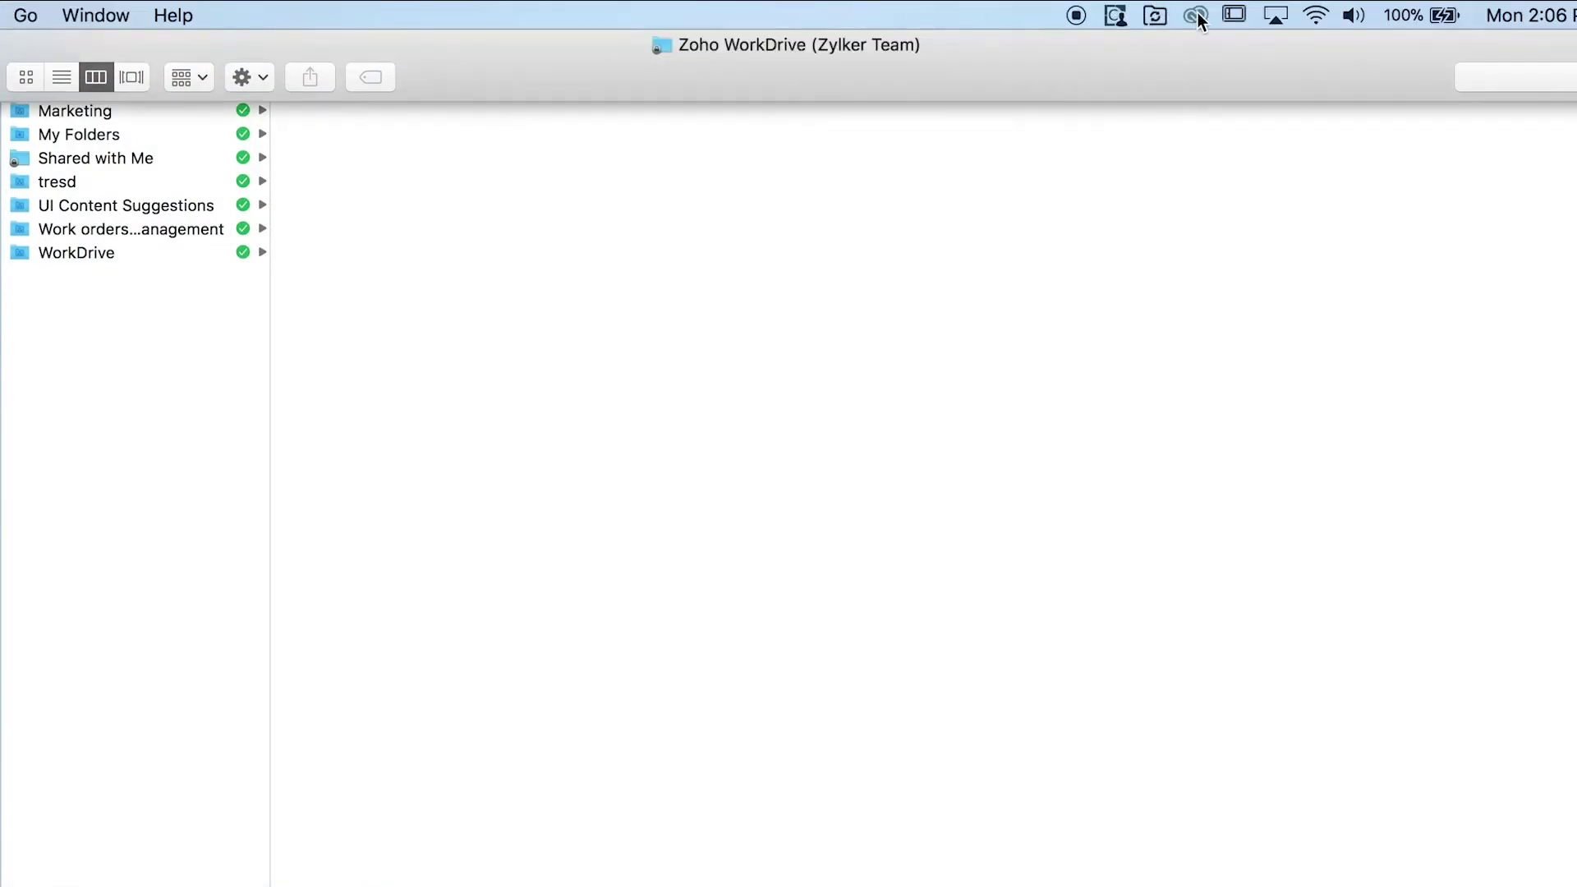
Quit the WorkDrive Sync app from the menu-bar panel's gear menu.
left_click(1152, 18)
left_click(1151, 58)
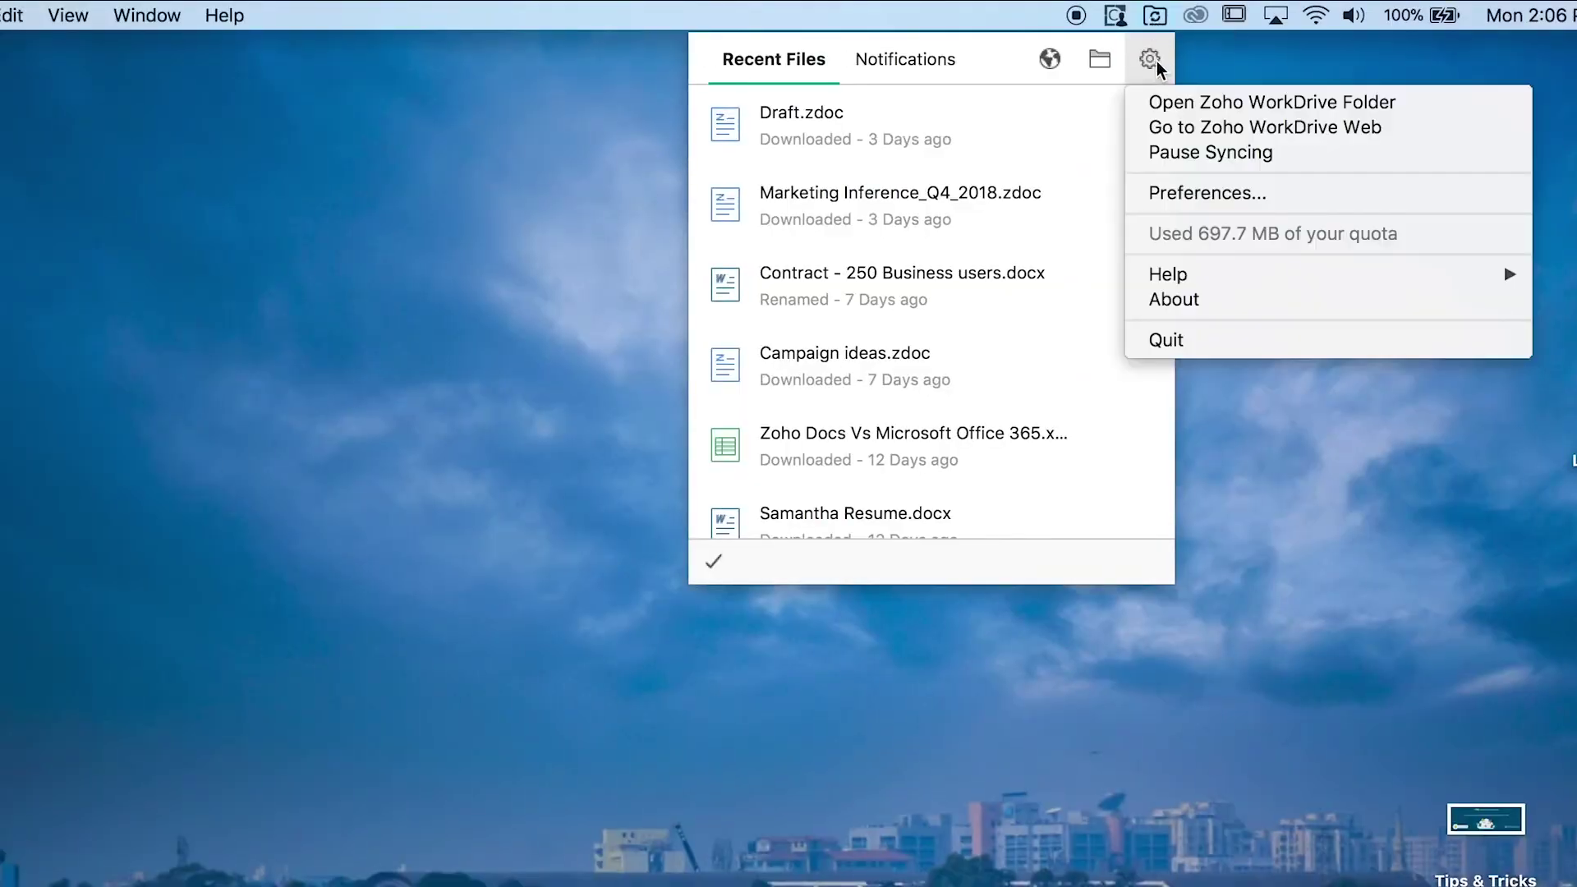
left_click(1163, 341)
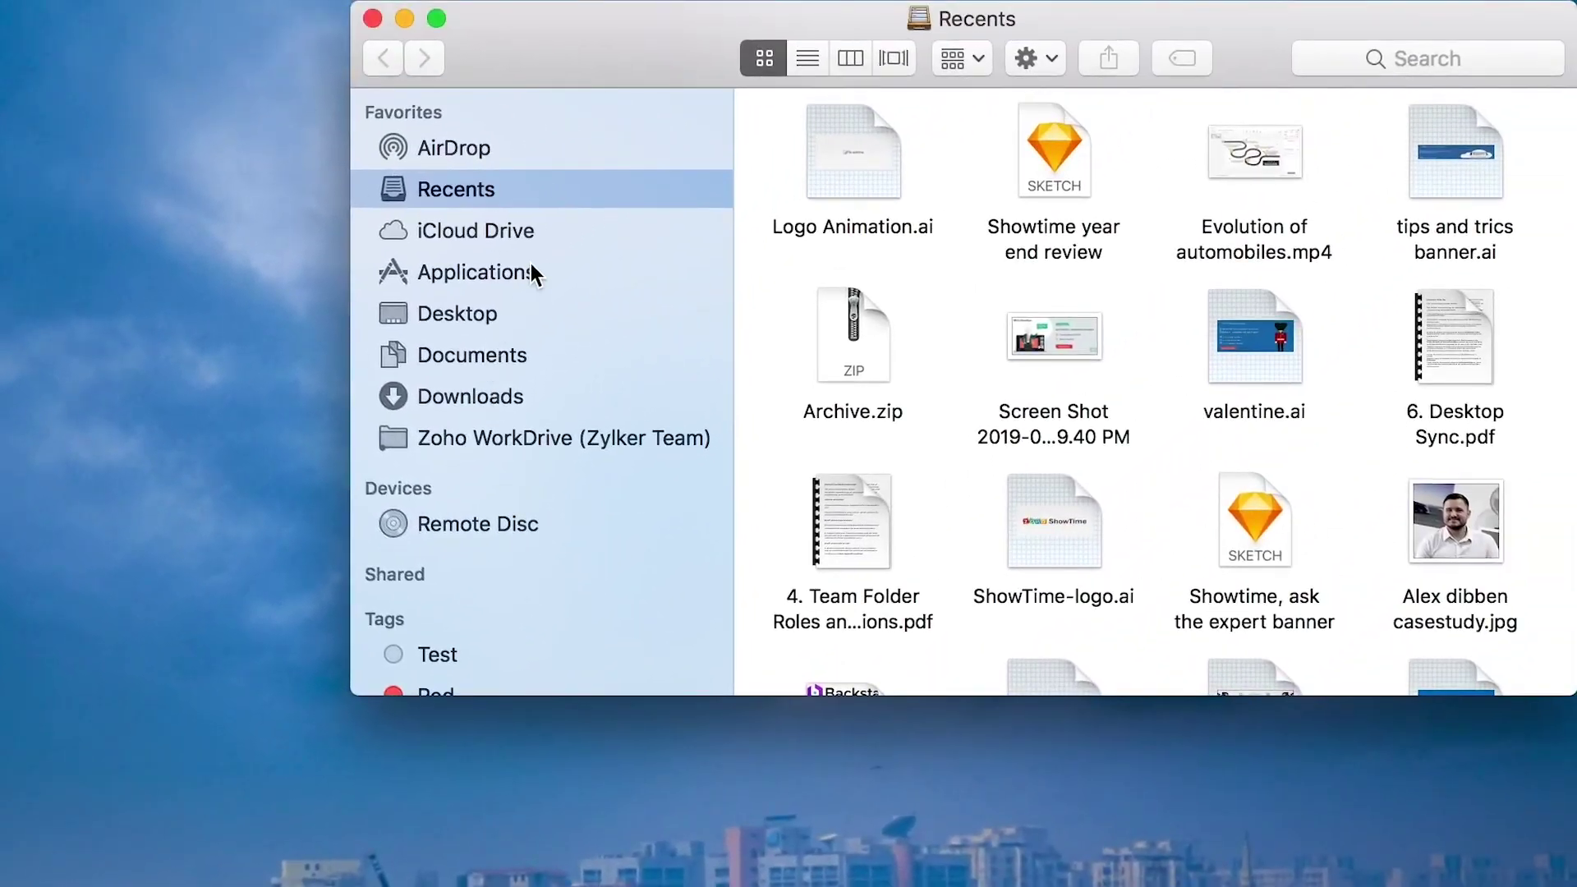
Find Zoho WorkDrive in the Applications folder and move it to the Trash.
left_click(522, 271)
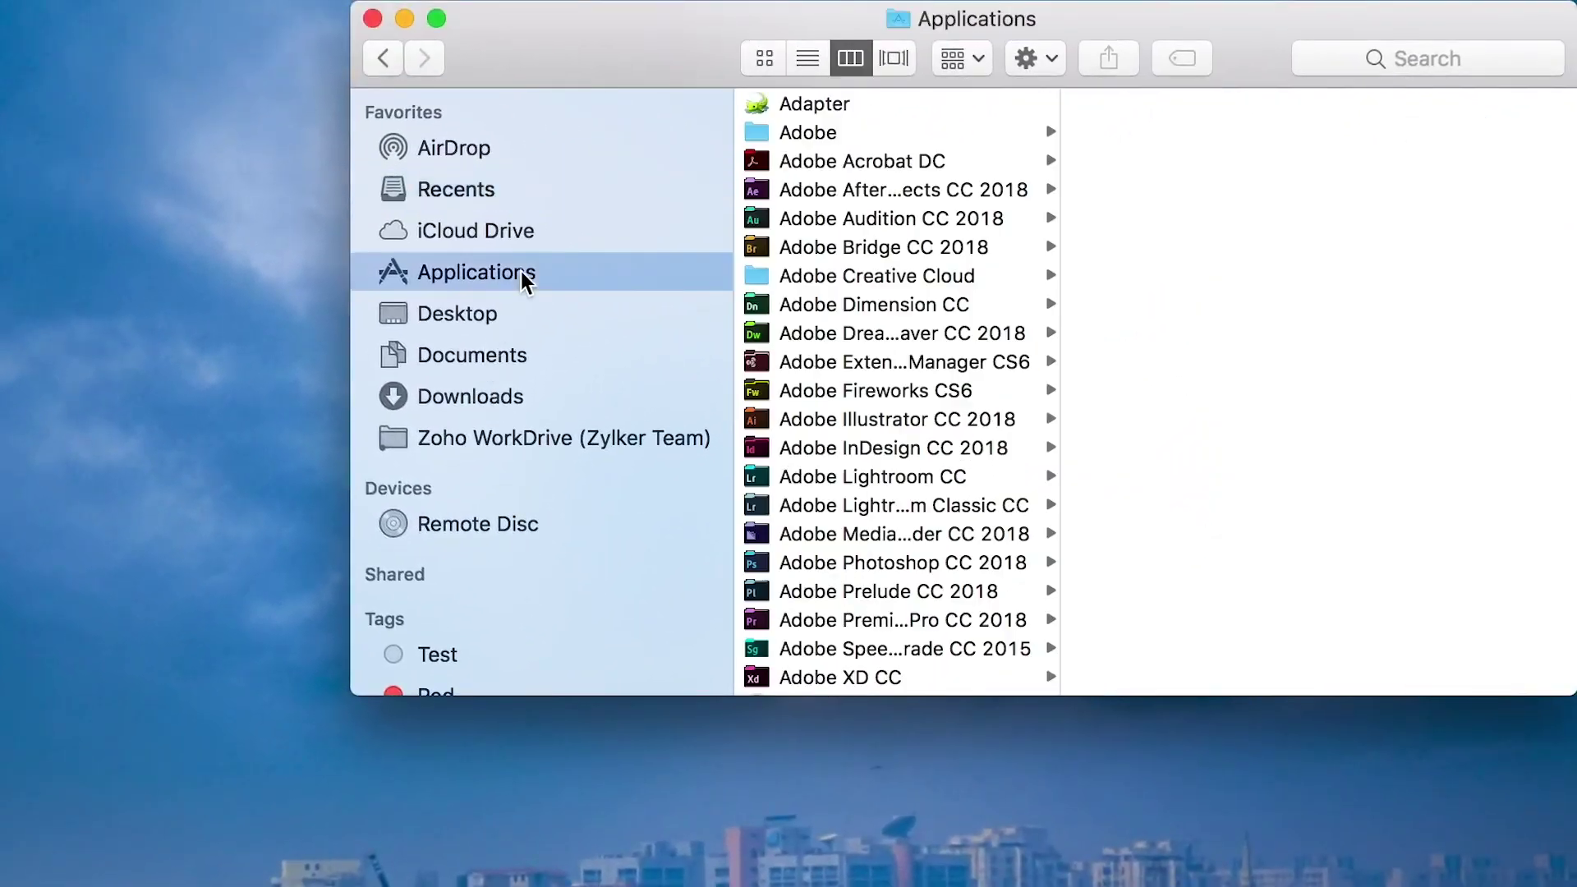
scroll(880, 443, "down", 15)
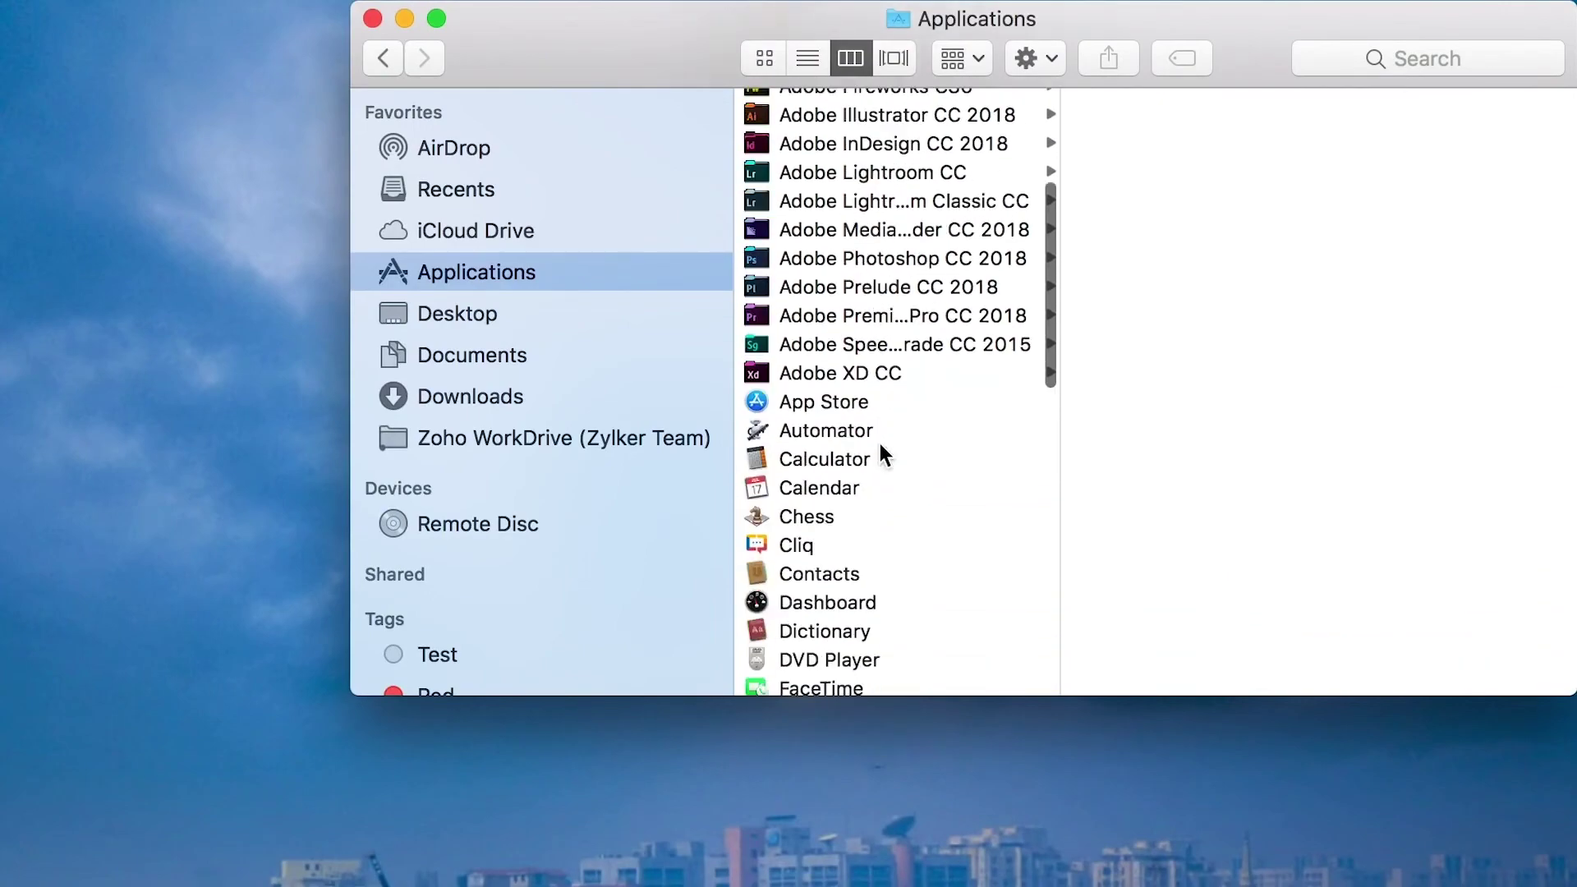
left_click(905, 681)
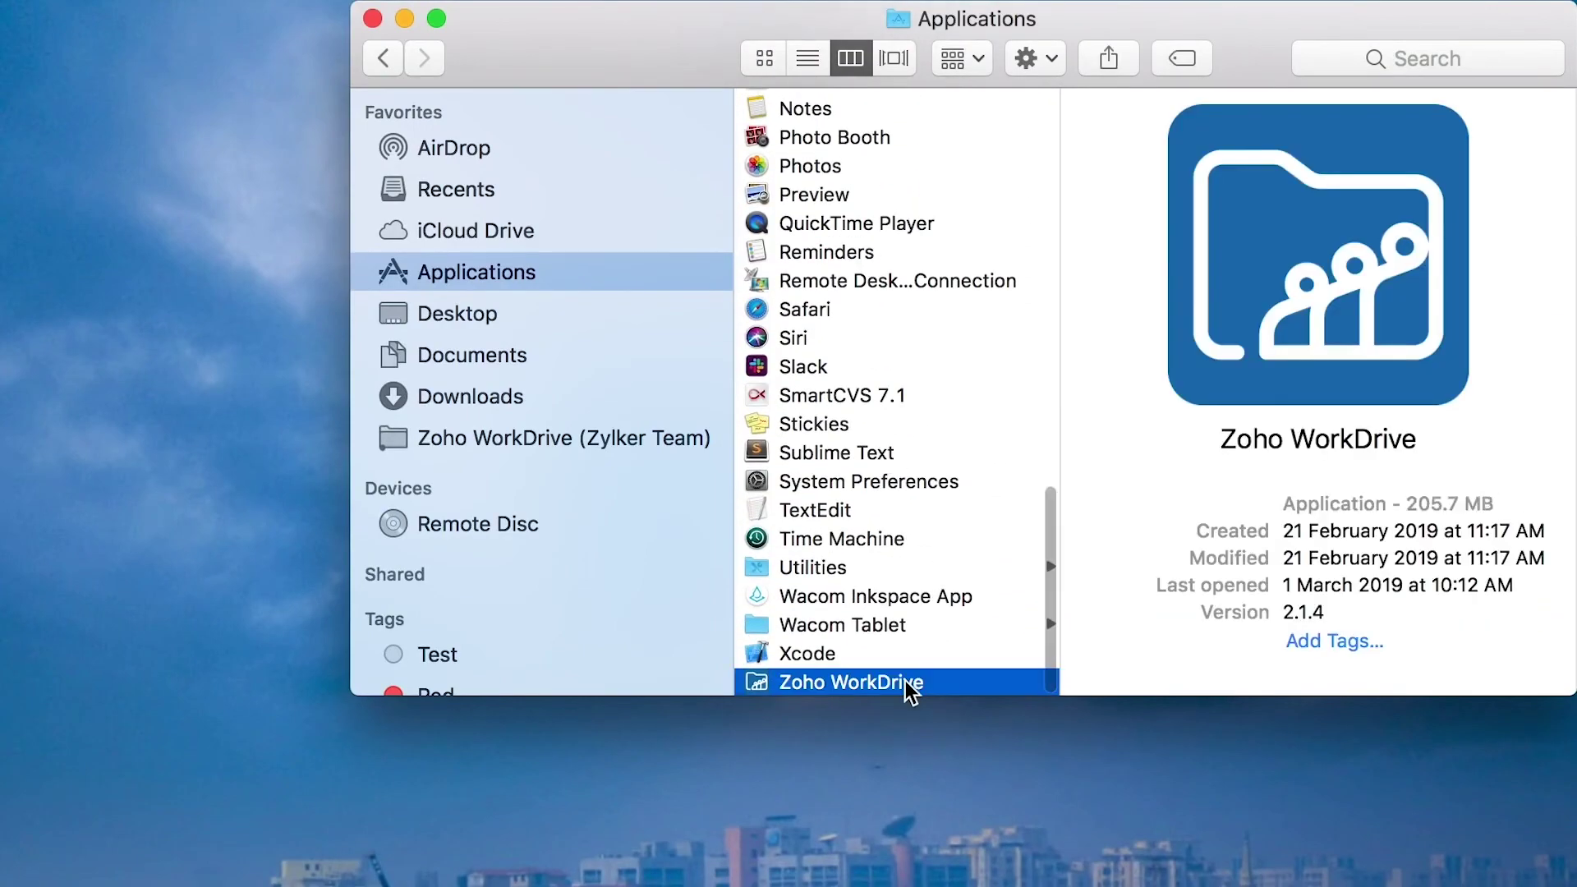
right_click(905, 681)
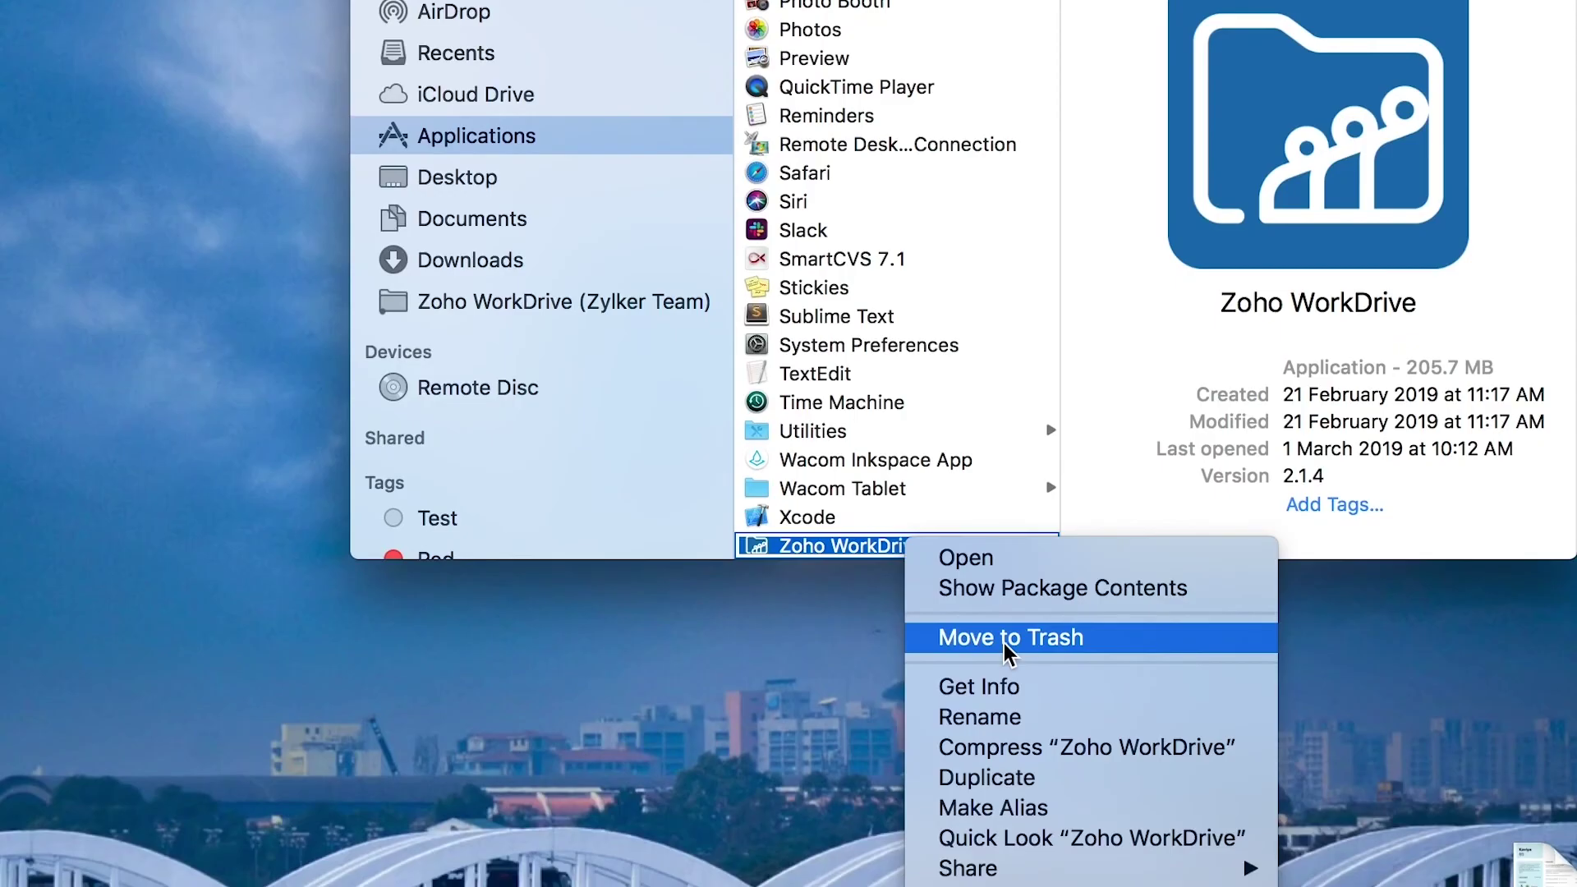
left_click(1004, 756)
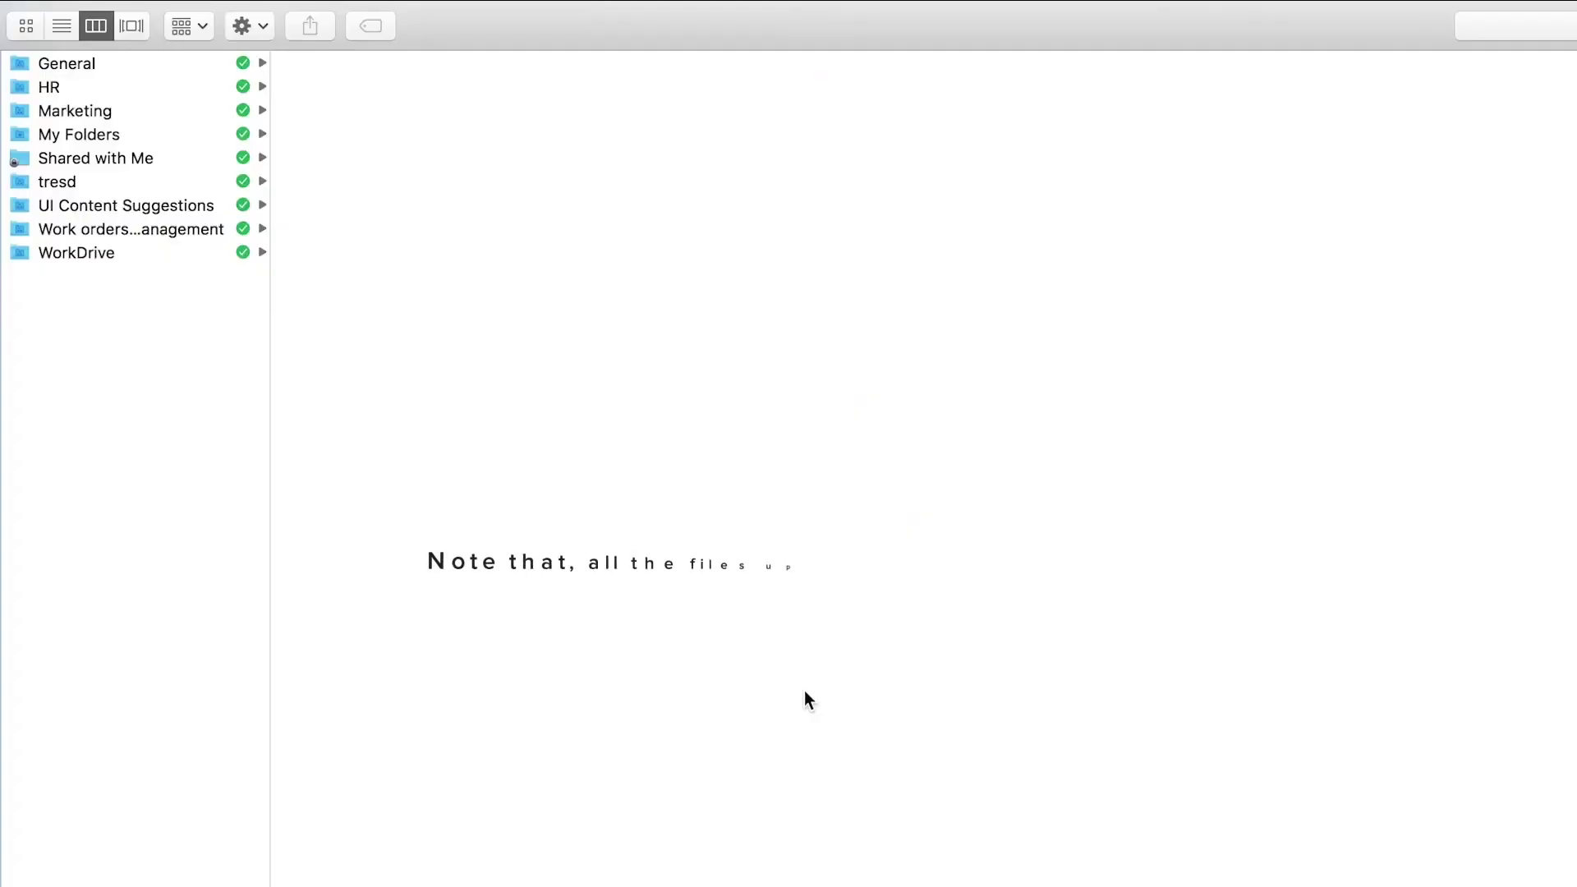